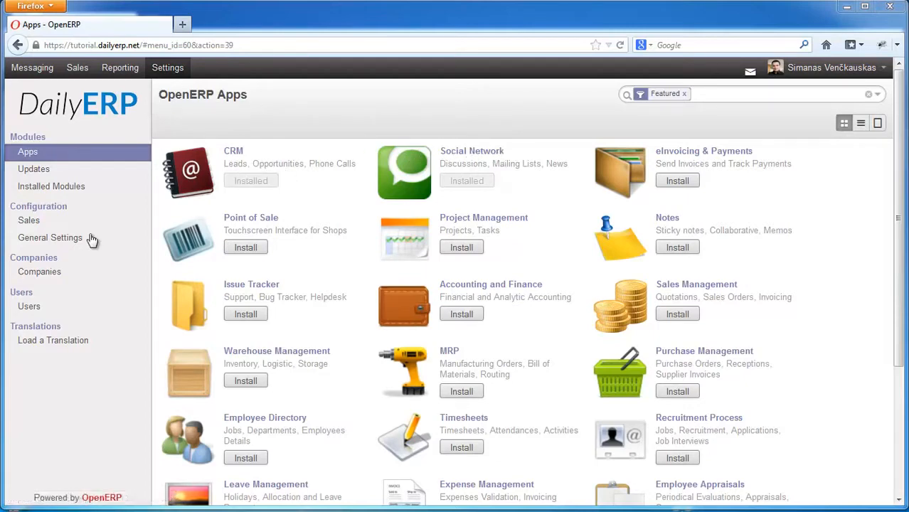
Open the list of users to see which accounts exist.
click(29, 306)
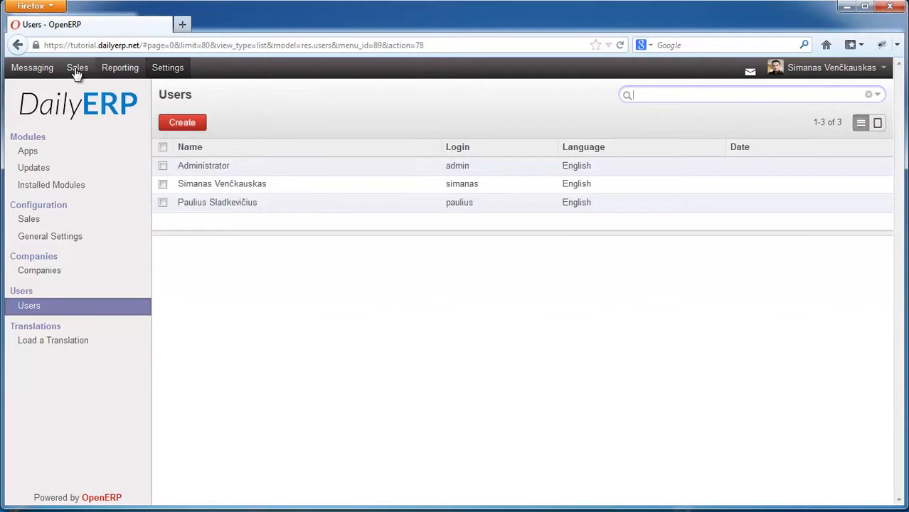
Start a new messaging group from the Join a group page and name it with the current user's first name plus "group".
click(37, 71)
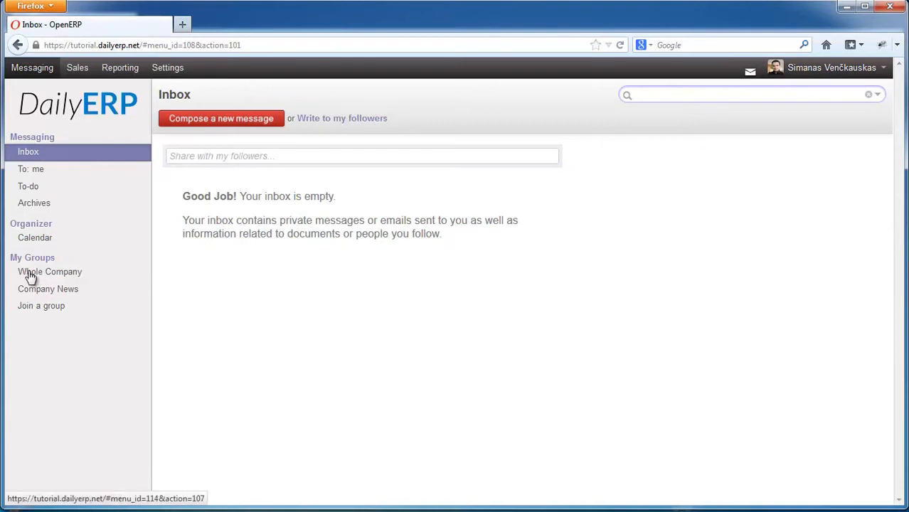
click(42, 308)
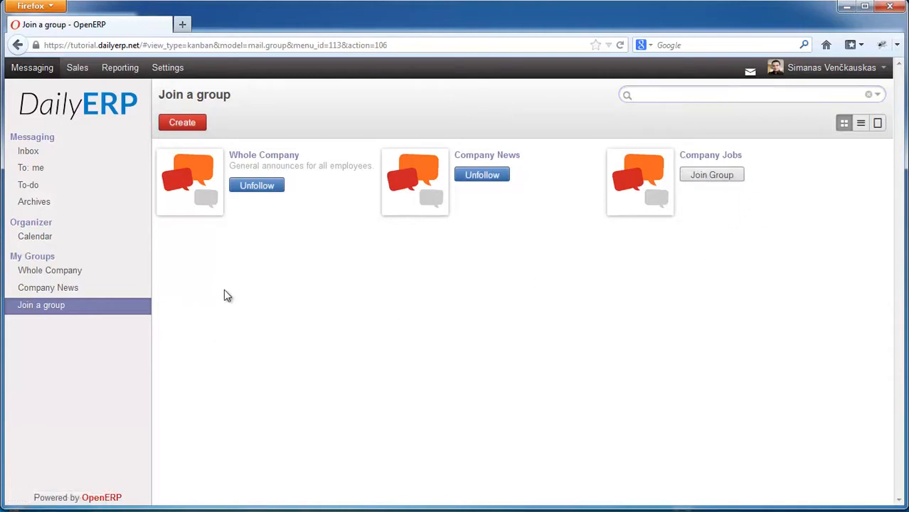
click(193, 132)
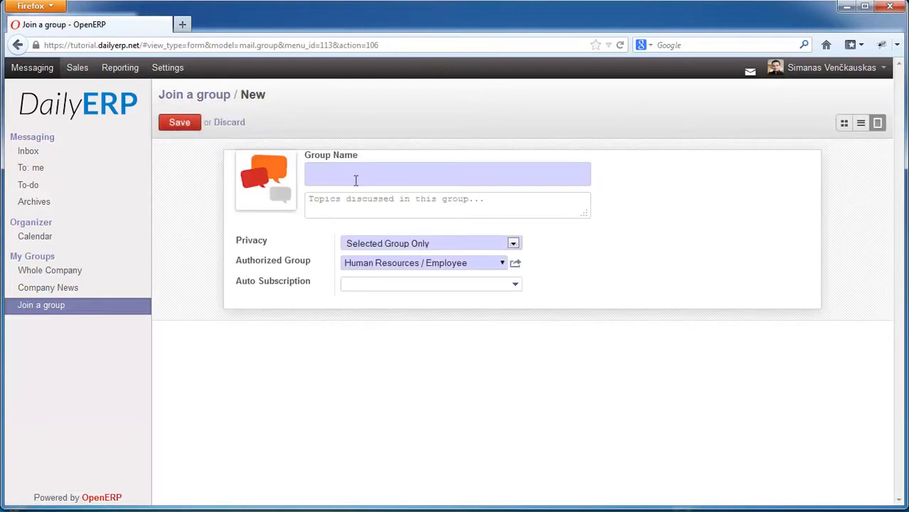
text(Simanas group)
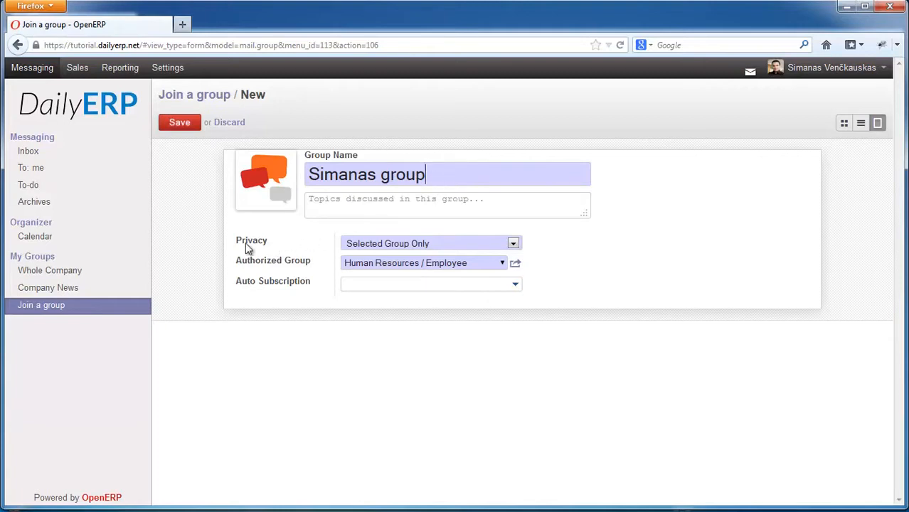
Set the new group's privacy to Public.
click(441, 246)
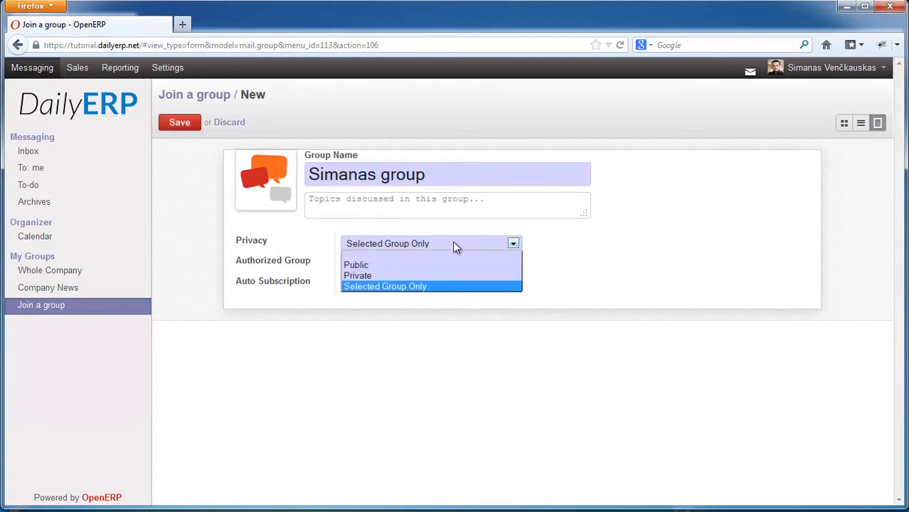
click(456, 246)
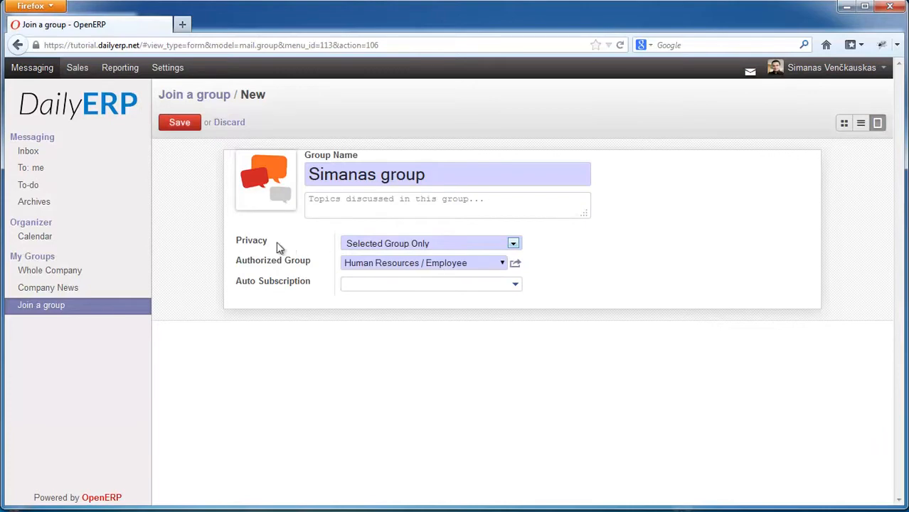
click(512, 245)
click(366, 261)
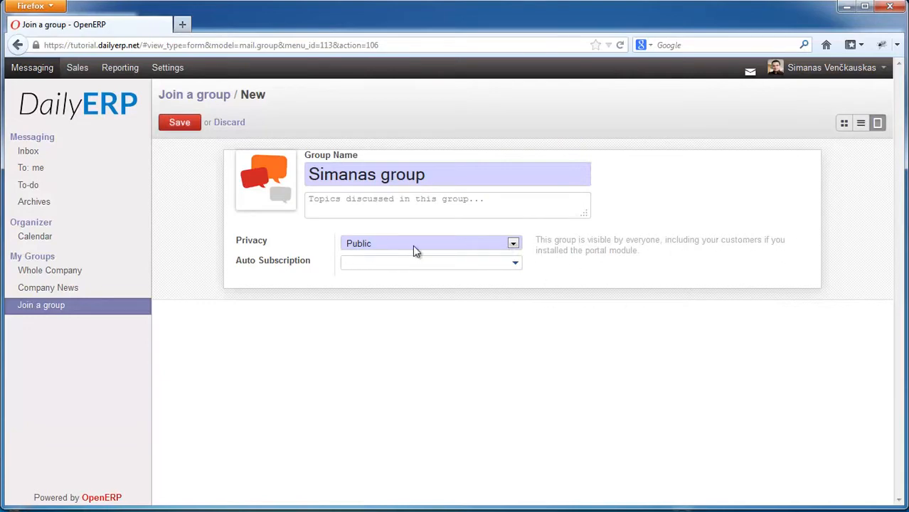
Add Usability / Multi Companies and Human Resources / Employee to the group's auto subscription.
right_click(291, 268)
click(456, 265)
click(515, 263)
drag(515, 291, 515, 298)
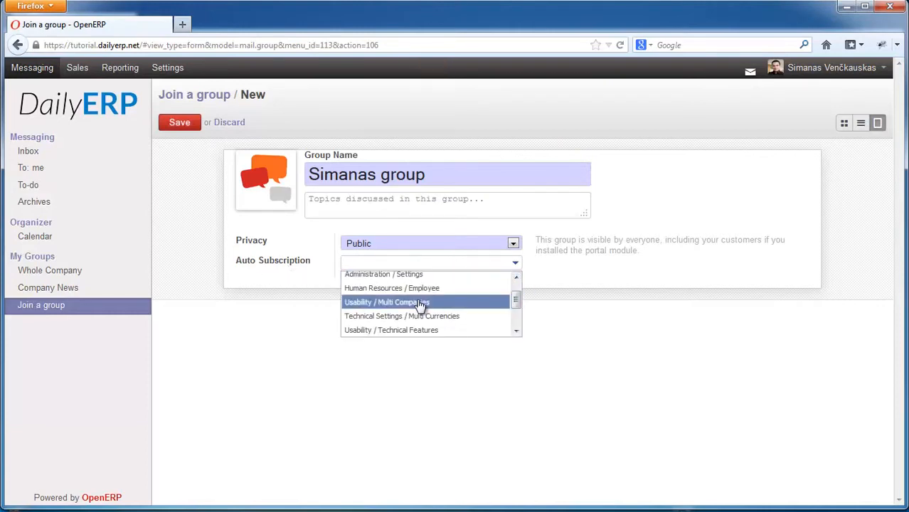
click(421, 304)
click(516, 263)
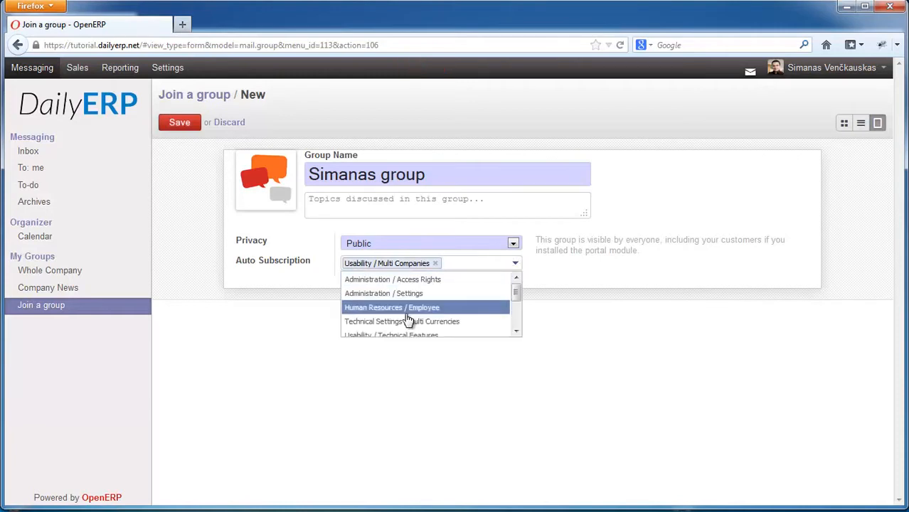
click(408, 313)
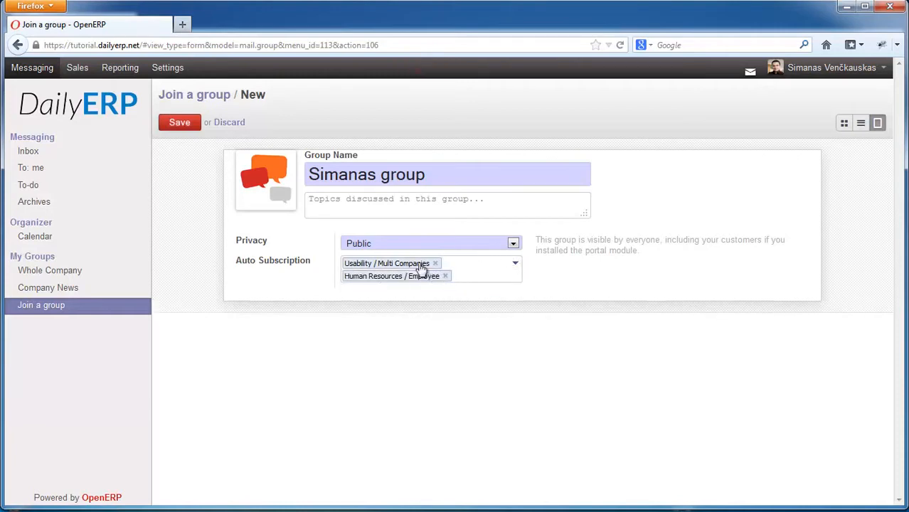
Remove both entries from the group's auto subscription.
click(516, 265)
click(467, 276)
key(BackSpace)
key(BackSpace)
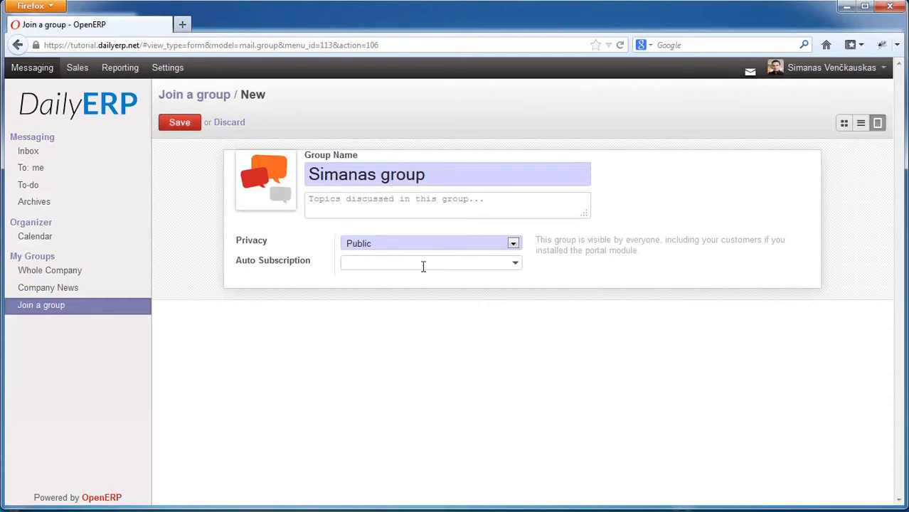
Set the group's privacy to Private and look through the auto subscription choices without picking any.
click(391, 245)
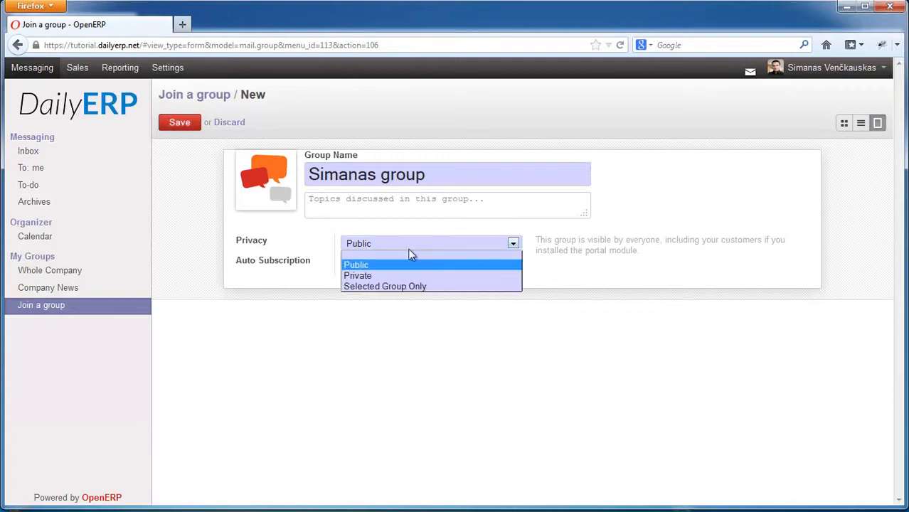
click(361, 274)
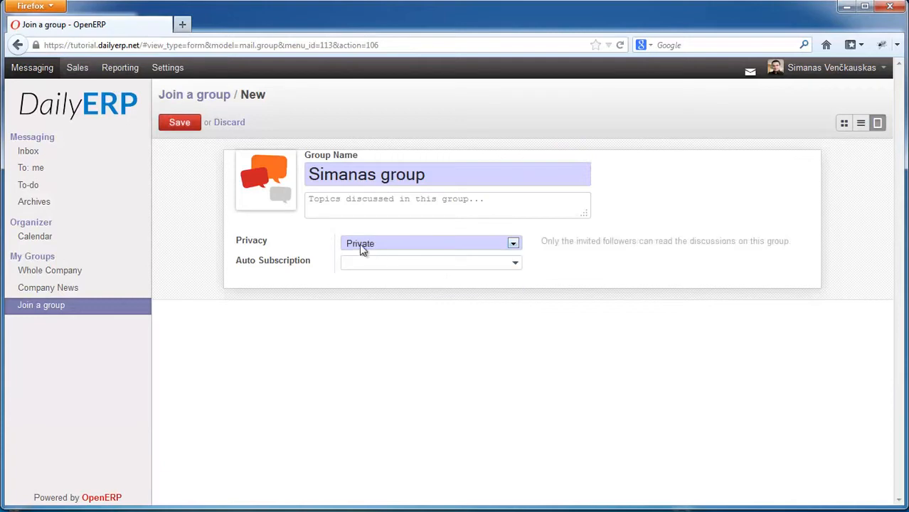
click(516, 265)
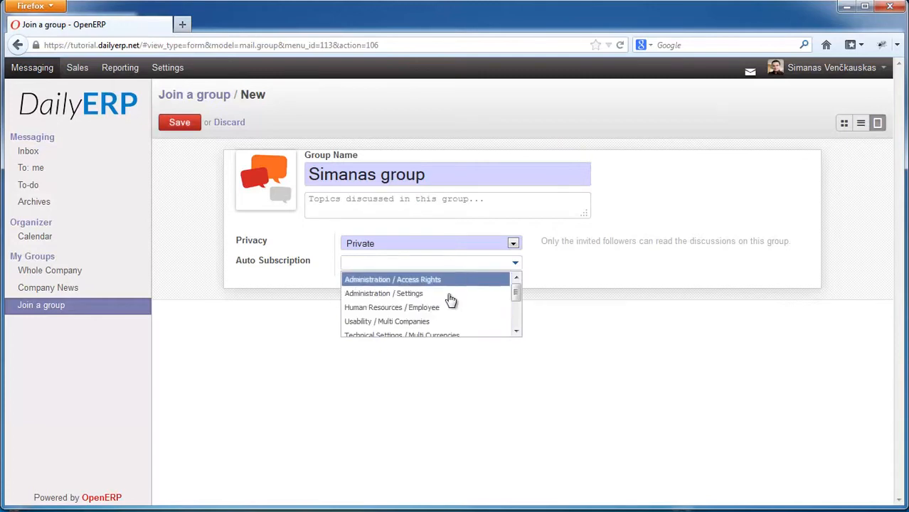
click(515, 265)
click(517, 264)
click(529, 263)
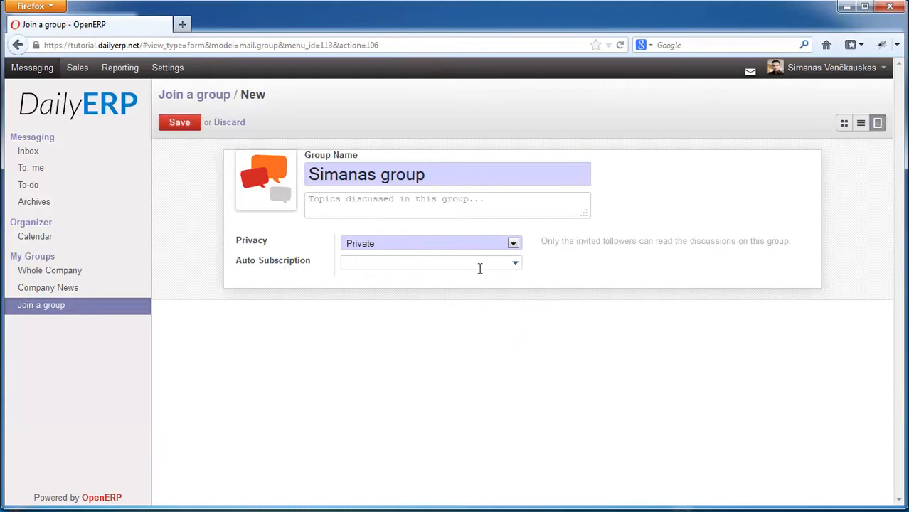
Set the group's privacy to Selected Group Only and review the authorized group and auto subscription choices.
click(512, 244)
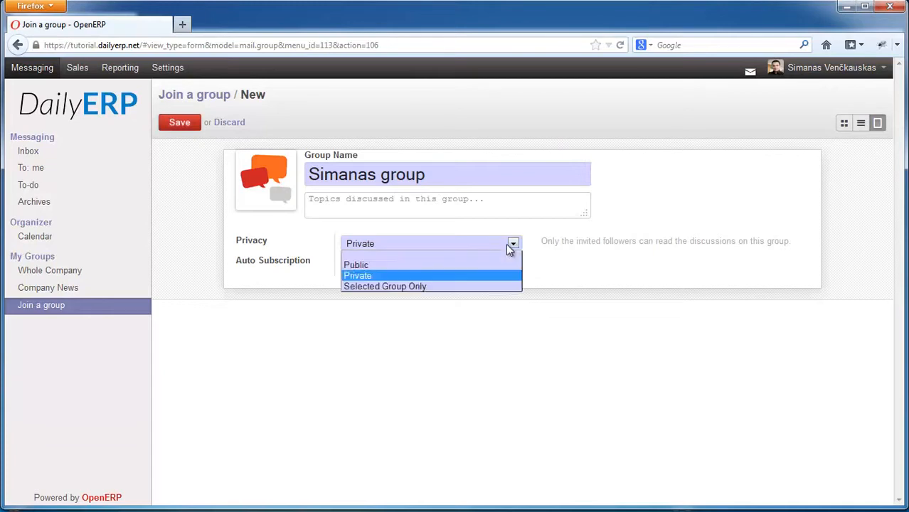
click(371, 286)
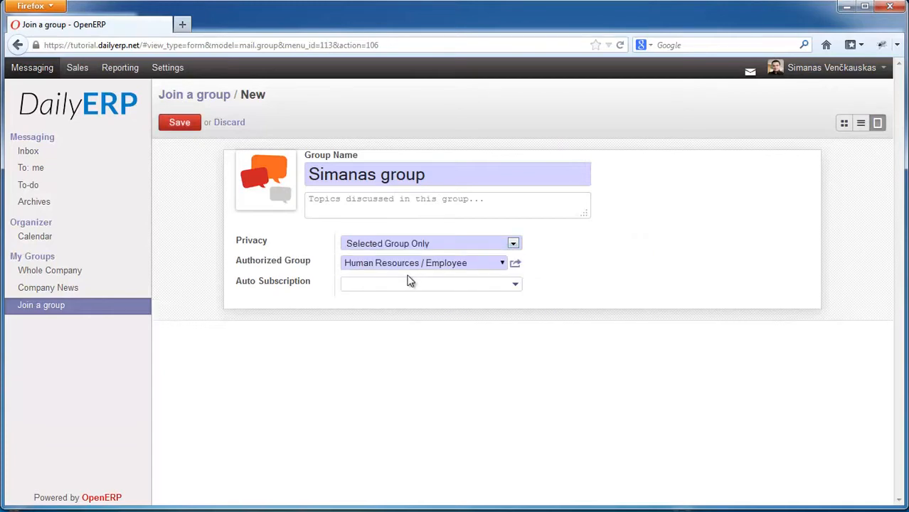
click(503, 264)
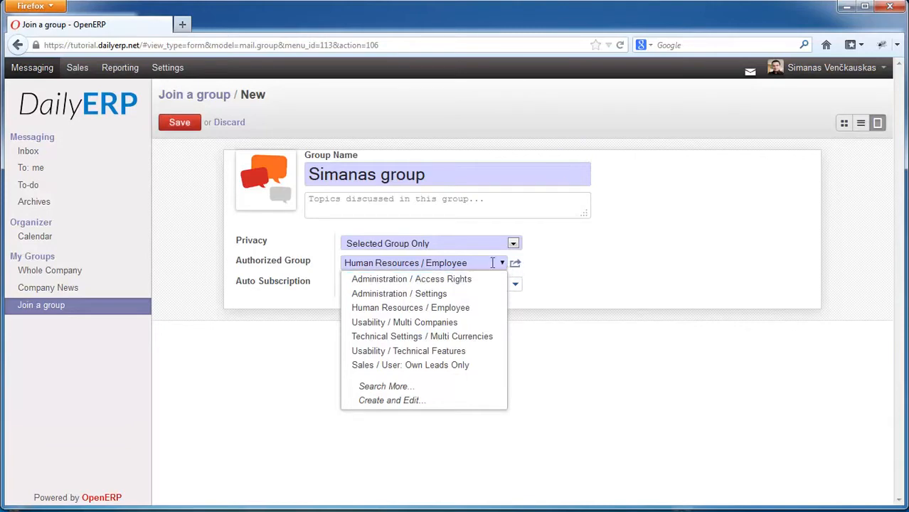
click(504, 264)
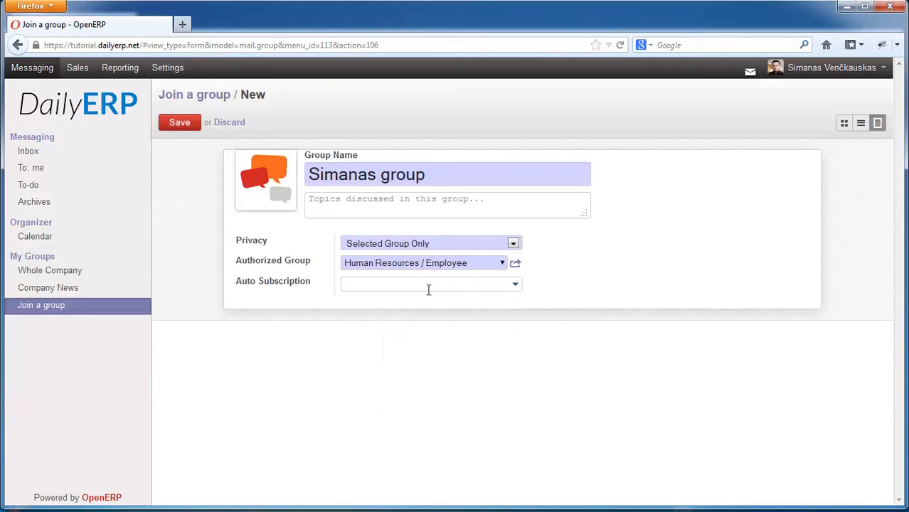
click(518, 285)
click(519, 286)
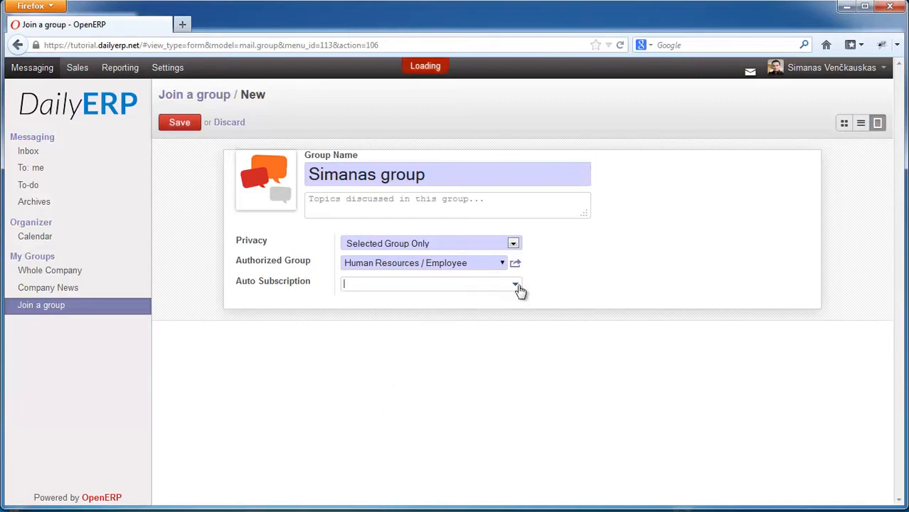
click(281, 286)
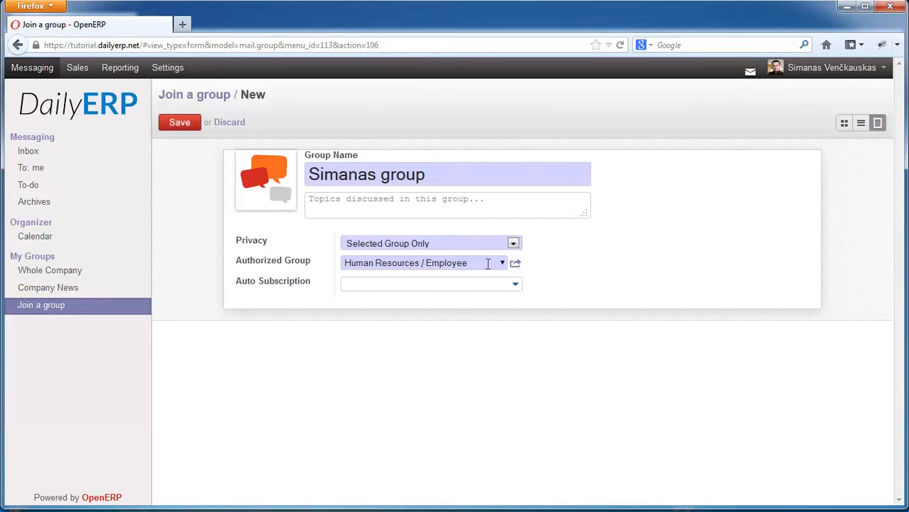
Save the new group with Human Resources / Employee as its authorized group.
drag(467, 263, 428, 261)
right_click(470, 263)
click(453, 265)
click(176, 123)
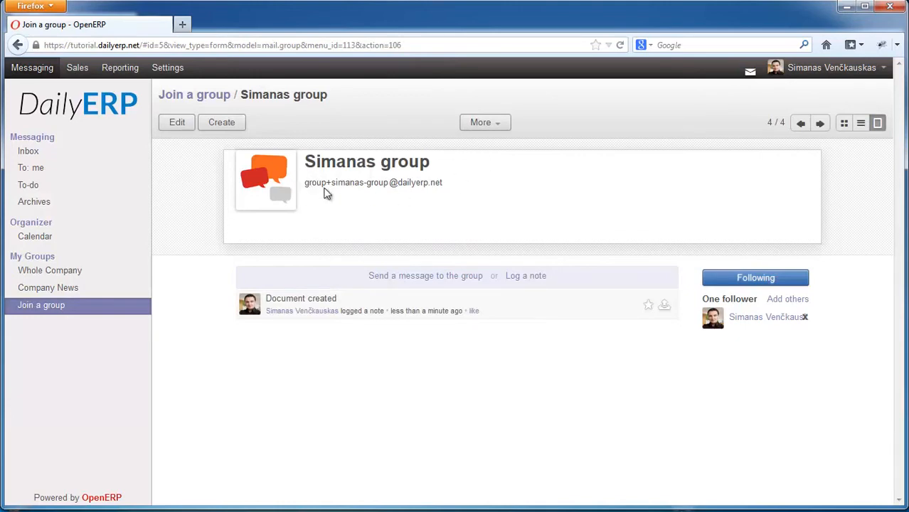
Edit the saved group and remove the "group+" prefix from its e-mail alias.
drag(305, 185, 444, 184)
click(444, 185)
click(177, 127)
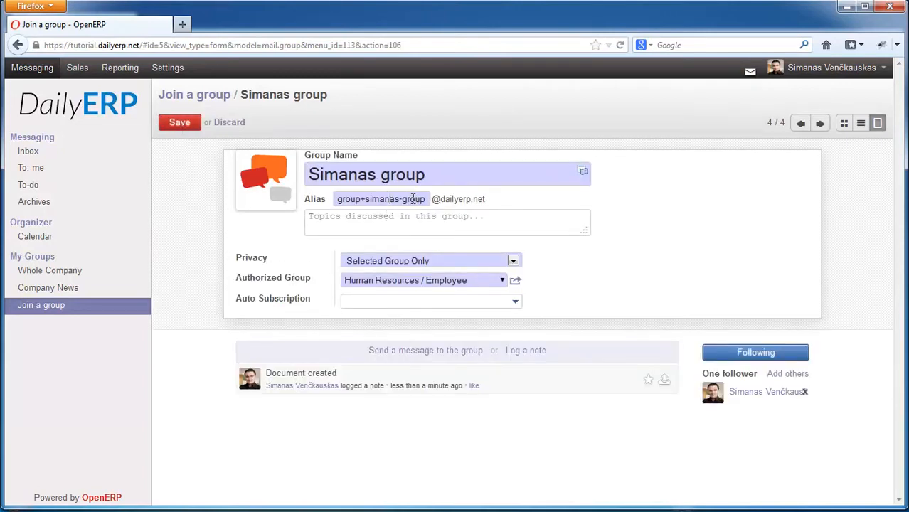
click(377, 202)
click(365, 200)
key(BackSpace)
key(BackSpace)
key(BackSpace)
key(BackSpace)
key(BackSpace)
key(BackSpace)
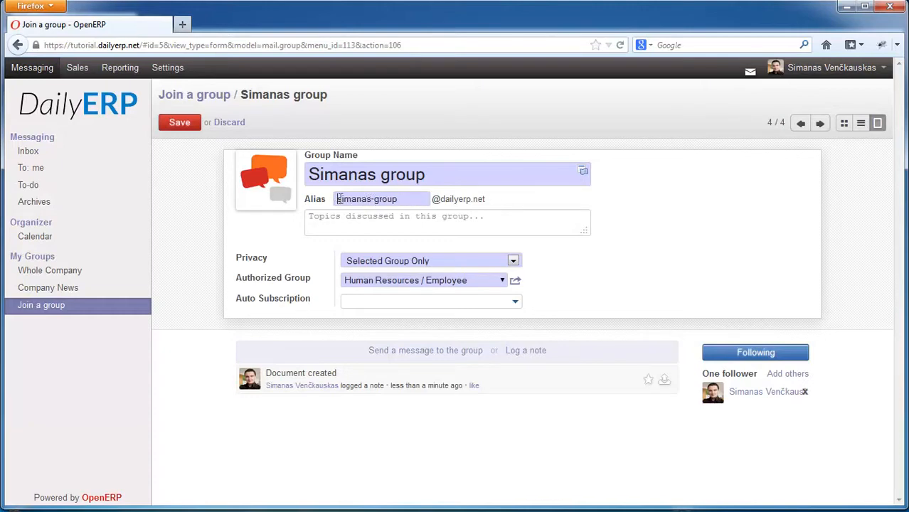
Check the shortened e-mail alias and save the group.
drag(338, 200, 412, 200)
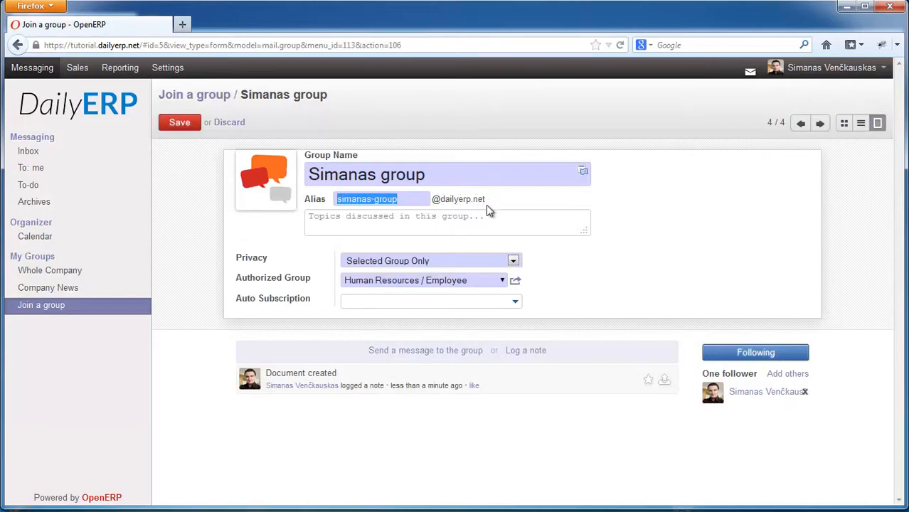
click(405, 201)
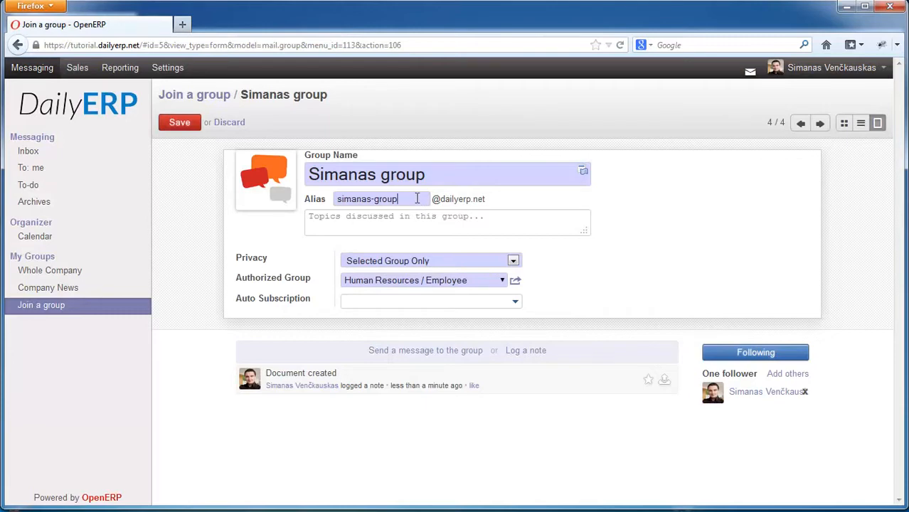
drag(342, 201, 450, 200)
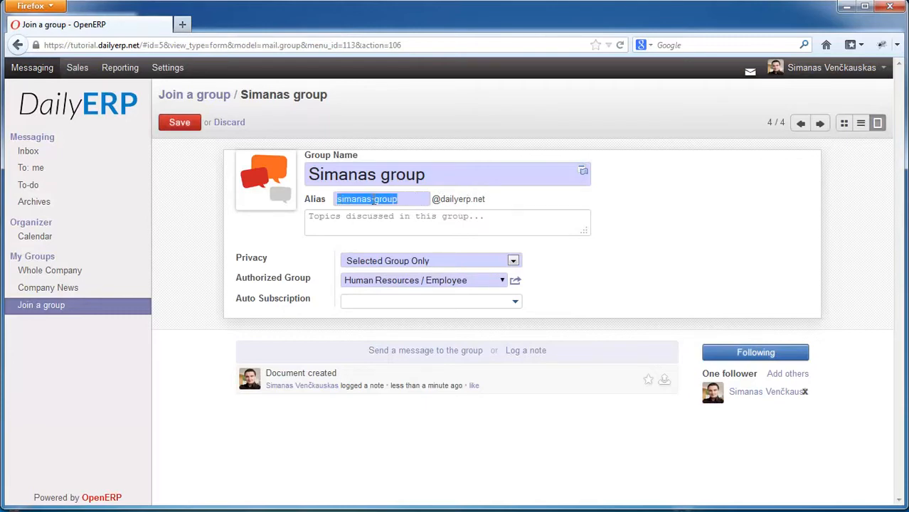
click(384, 201)
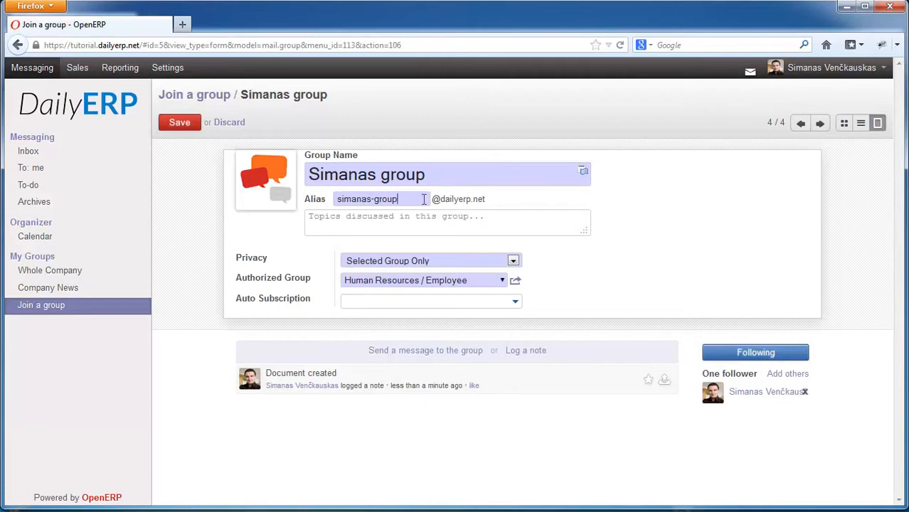
mouse_move(399, 200)
mouse_down()
mouse_move(333, 200)
mouse_move(399, 200)
mouse_up()
click(359, 198)
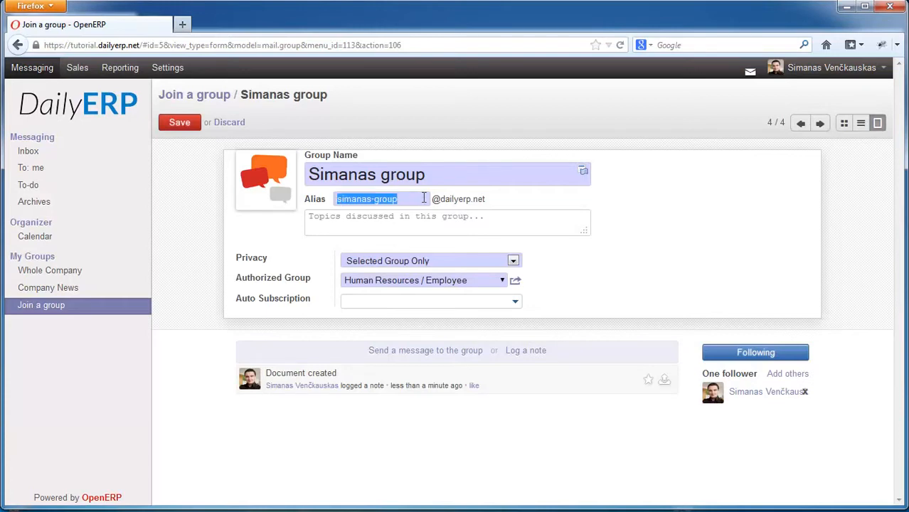
click(175, 128)
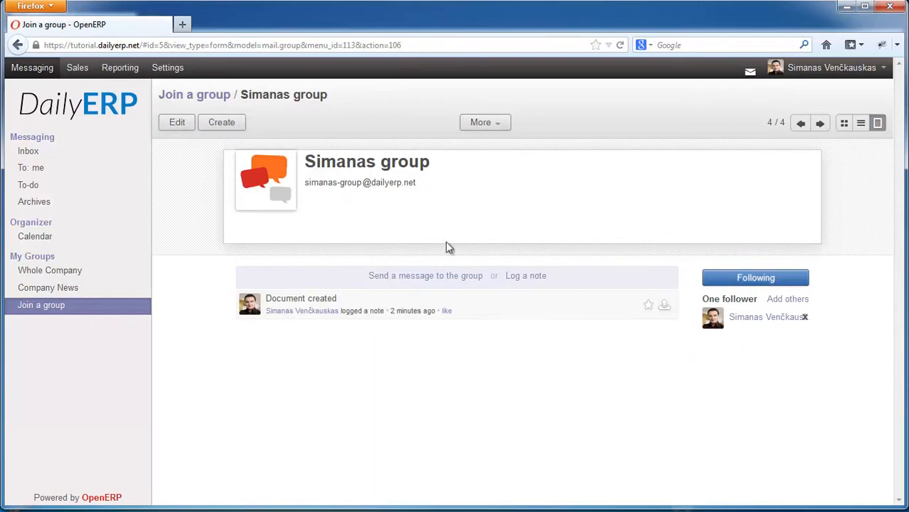
Return to the tiled group overview and reload the page to refresh the My Groups list.
click(844, 124)
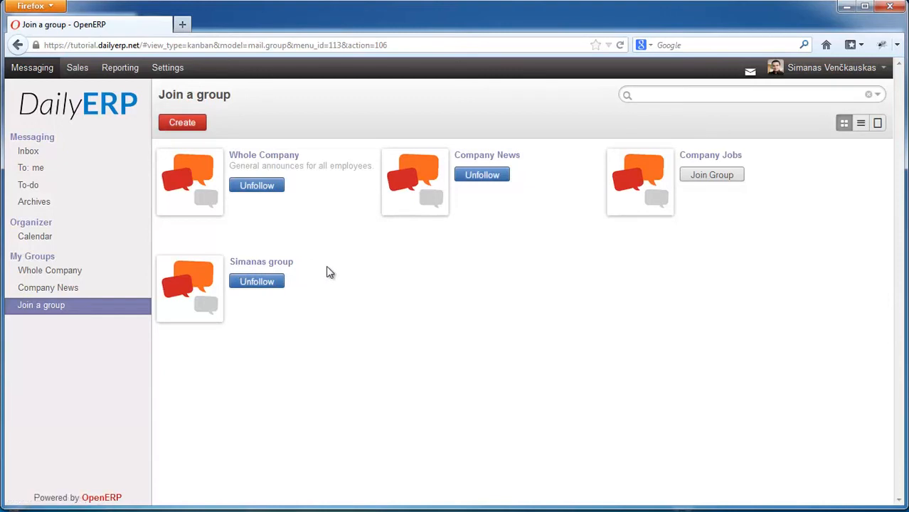
key(F5)
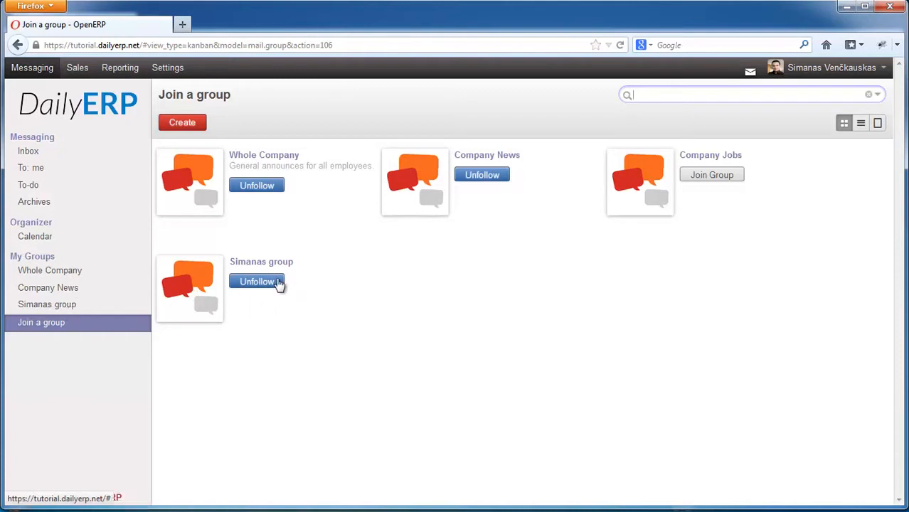
click(30, 309)
click(43, 323)
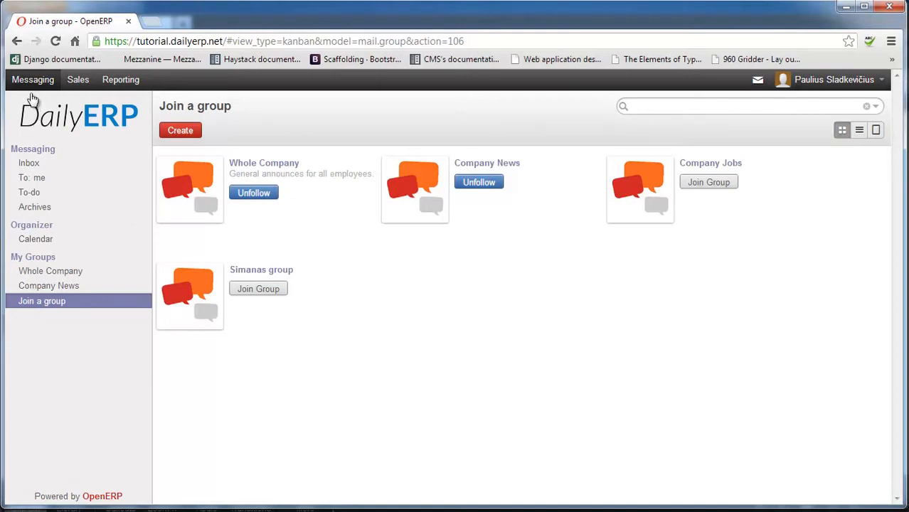
Switch to the second user's session in Chrome and join the newly created group.
click(260, 294)
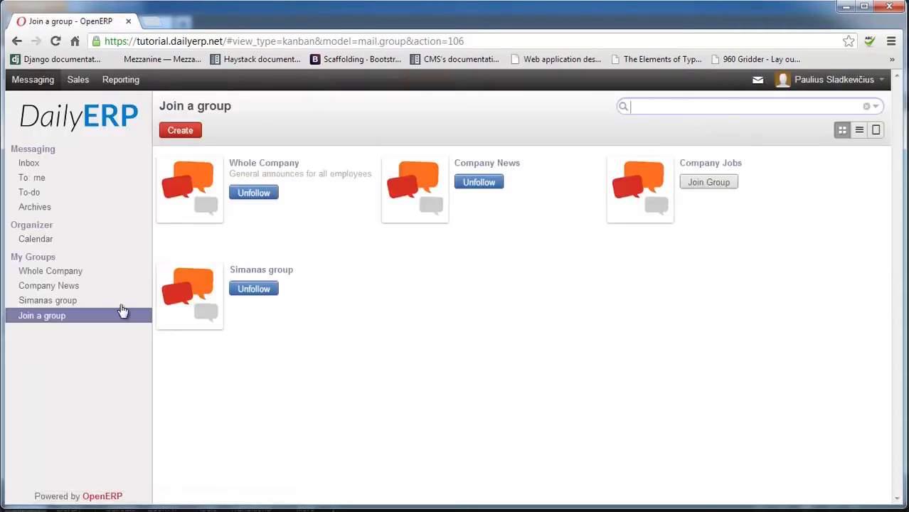
Open the newly joined group and send its followers a greeting by first name followed by "It is a great group!".
click(55, 301)
click(322, 163)
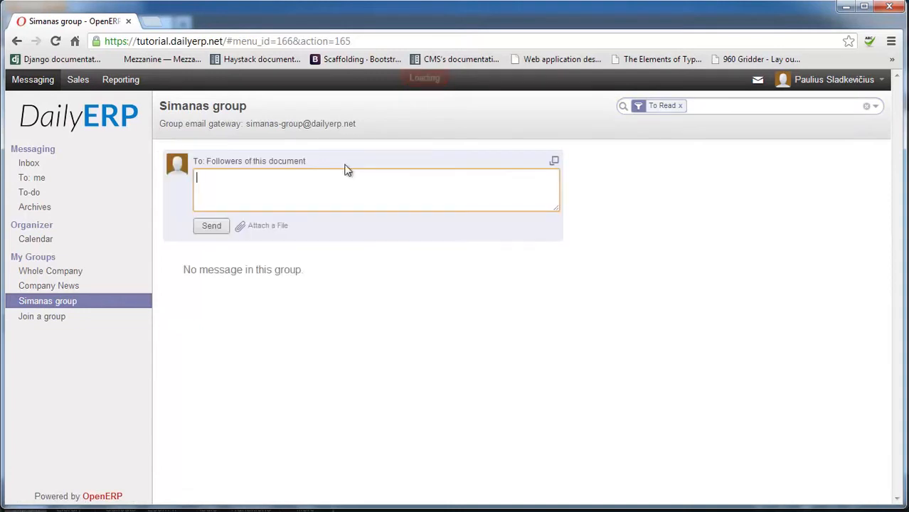
text(Hello Simanas!)
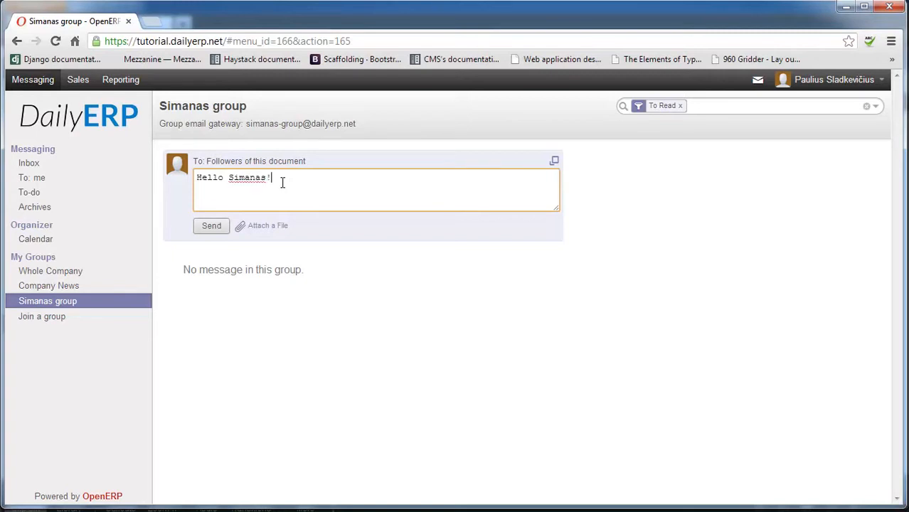
text( It is a great group!)
click(211, 226)
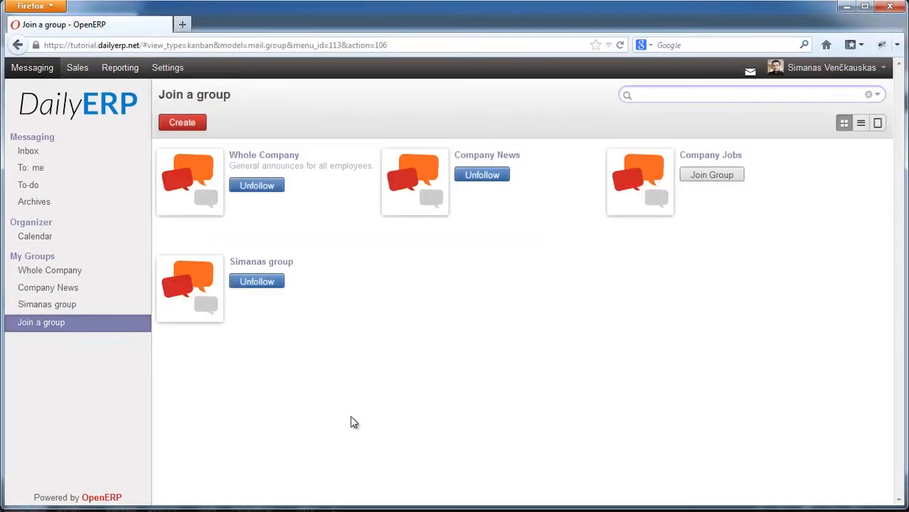
Switch to the first user's session in Firefox, reload the page, and read the message posted in the new group.
key(F5)
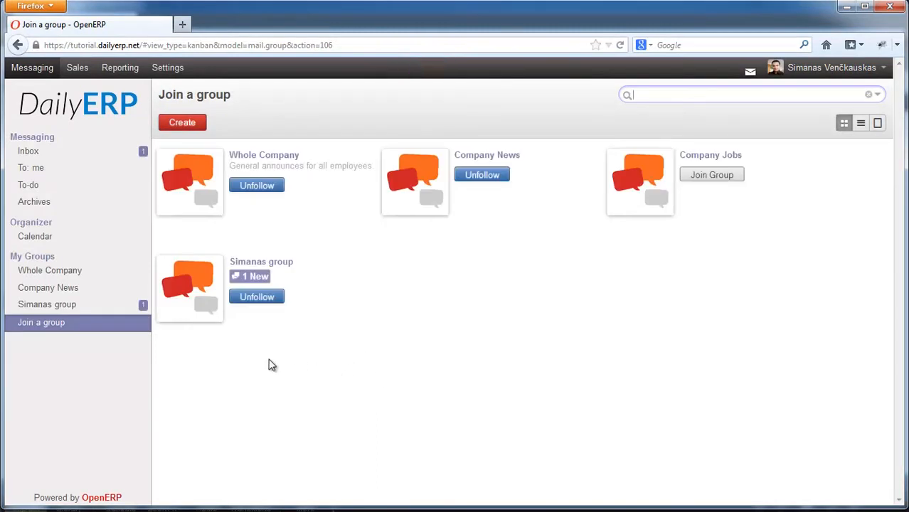
click(57, 310)
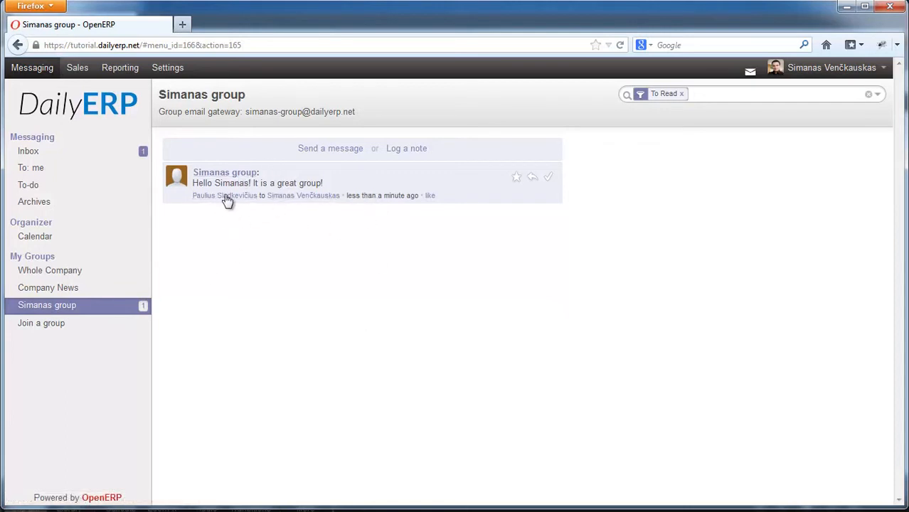
Create a sales lead with the subject "Tutorial lead" and save it.
click(80, 71)
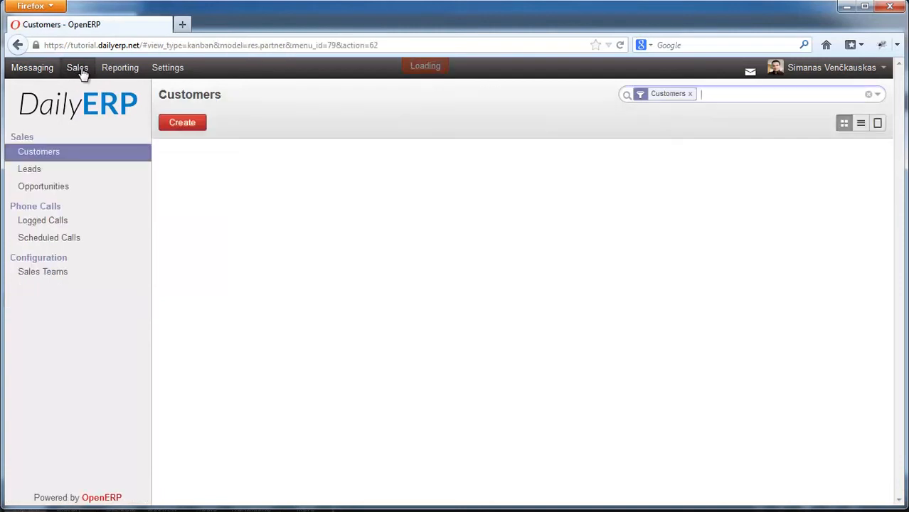
click(26, 174)
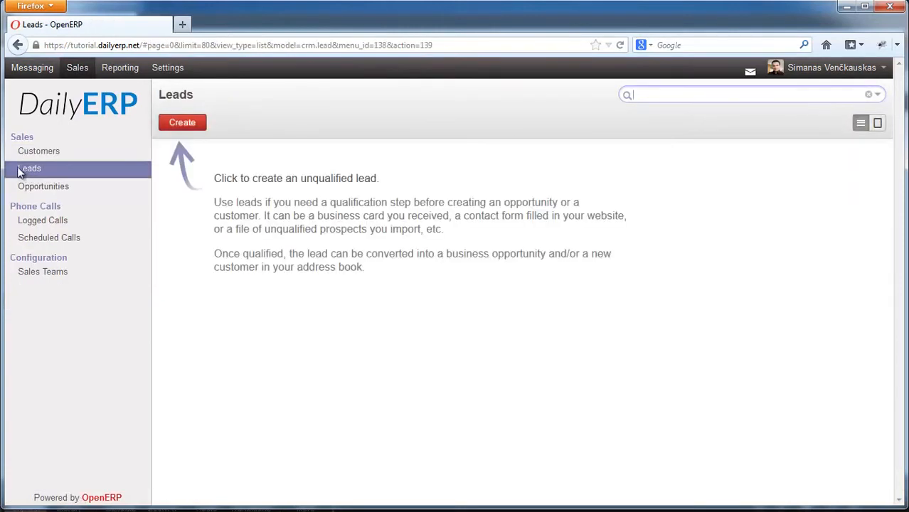
click(182, 126)
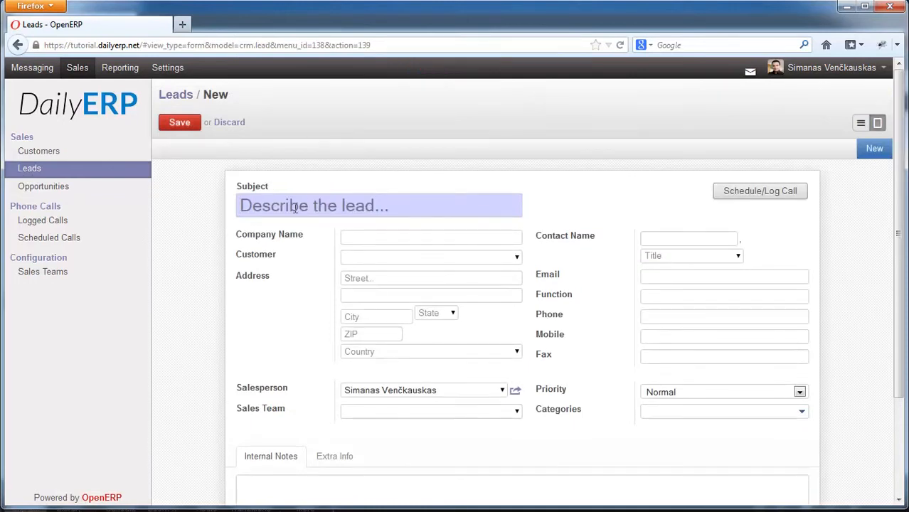
text(Tutor)
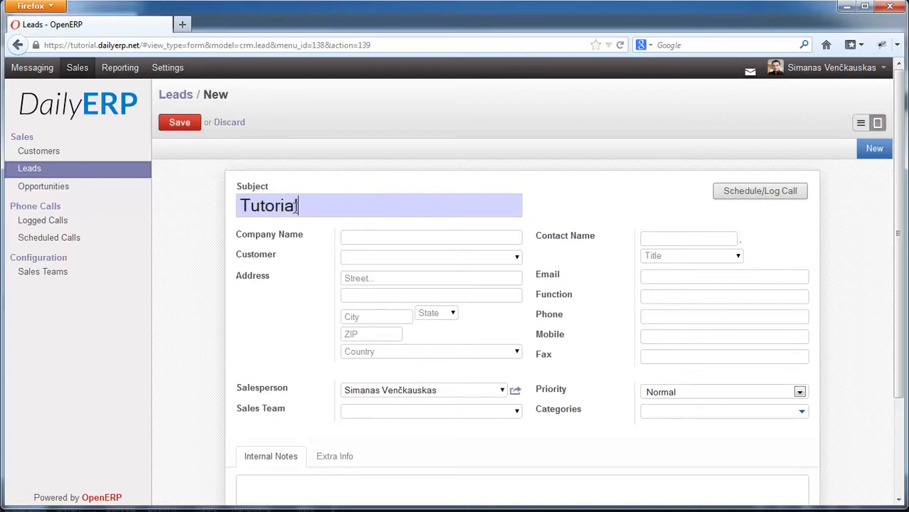
text(ial lead)
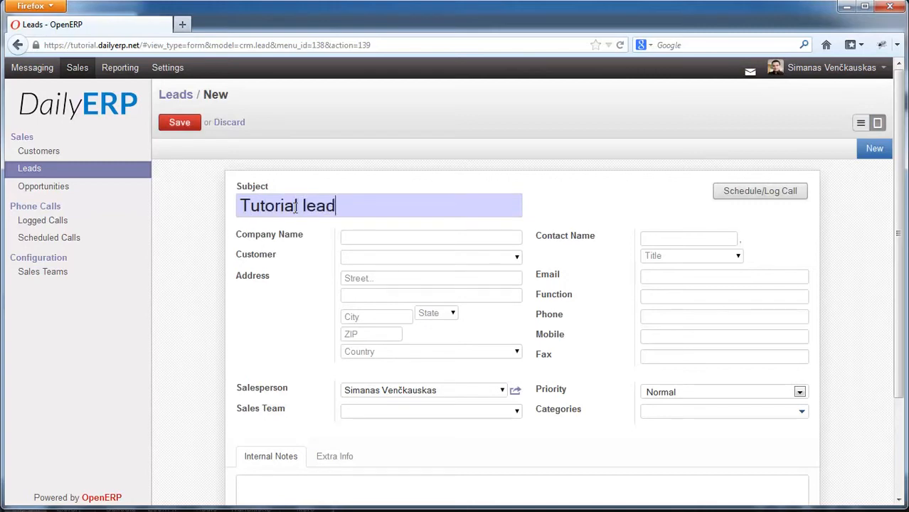
click(188, 125)
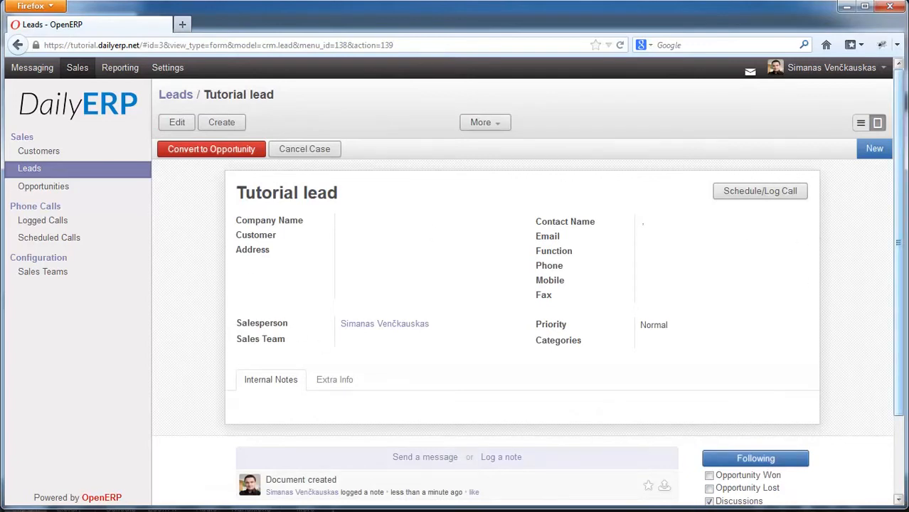
Examine the saved lead's message history, followed notification types and follower list.
drag(899, 212, 899, 303)
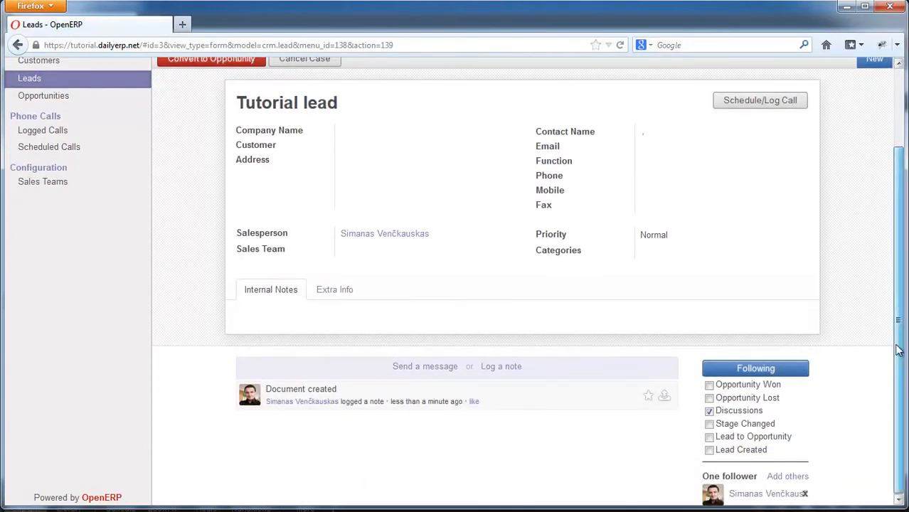
scroll(463, 382, up, 4)
scroll(463, 382, down, 3)
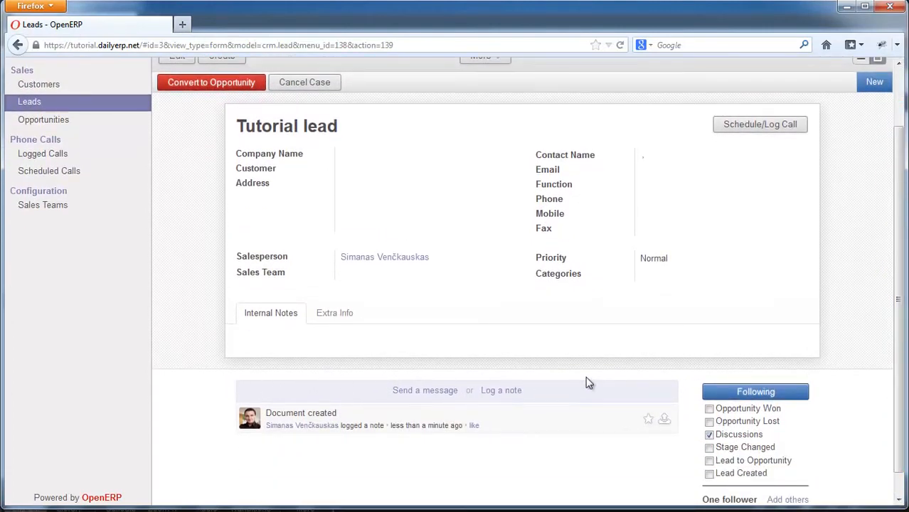
drag(900, 315, 897, 342)
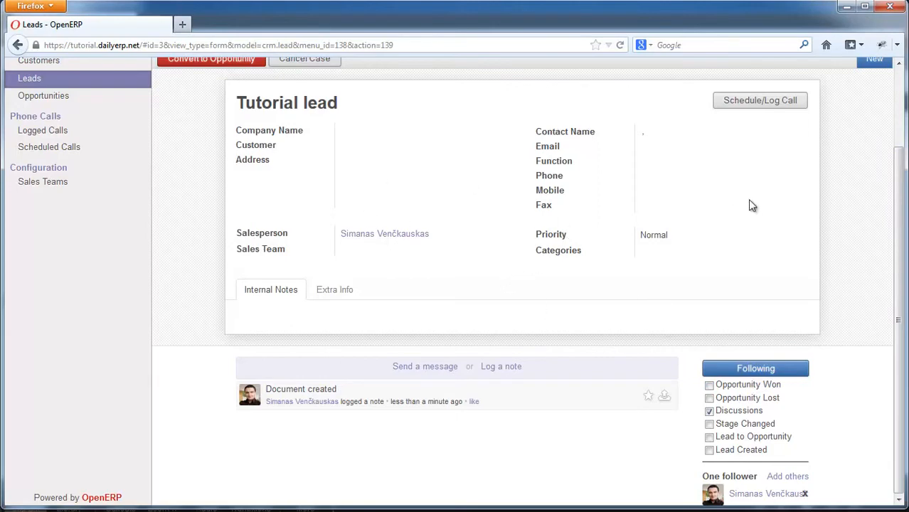
drag(898, 262, 894, 150)
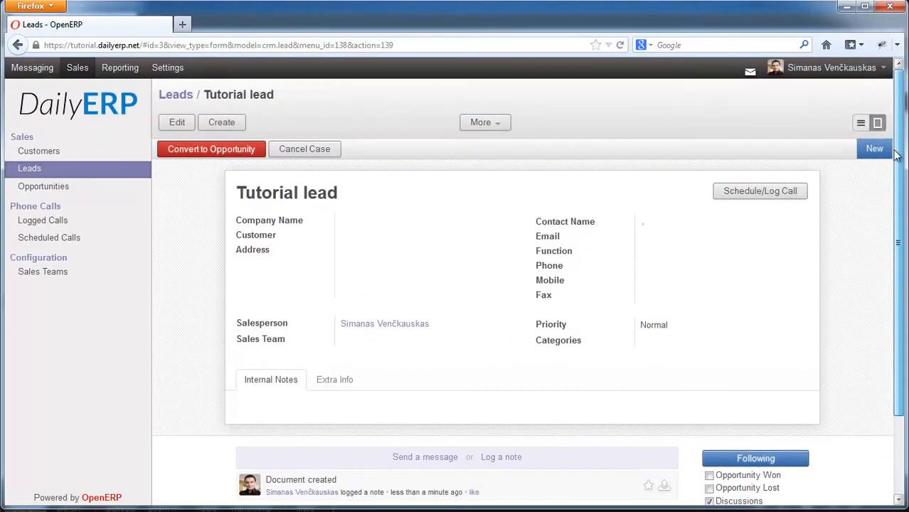
scroll(888, 243, down, 2)
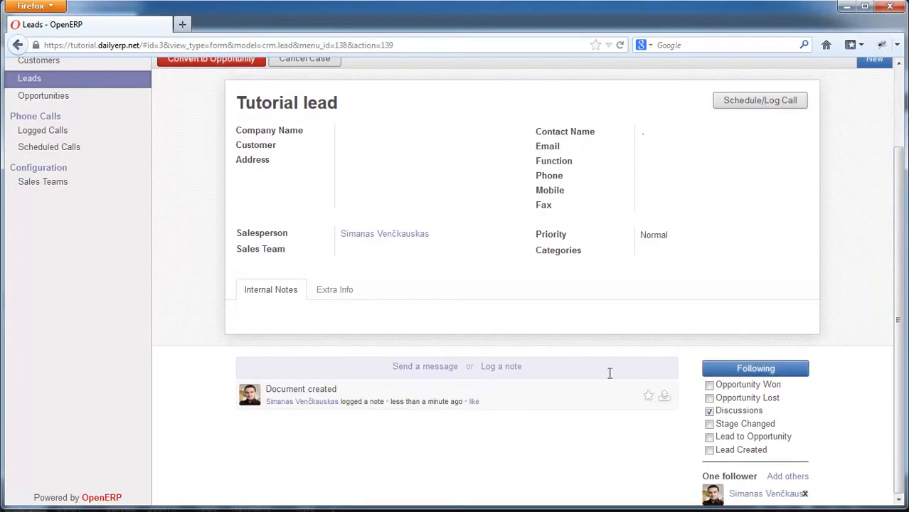
scroll(432, 392, up, 3)
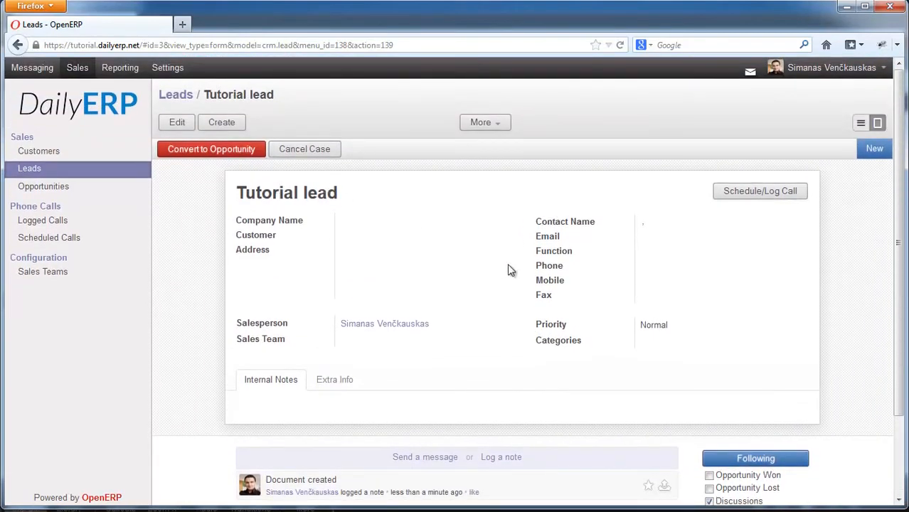
scroll(508, 268, down, 3)
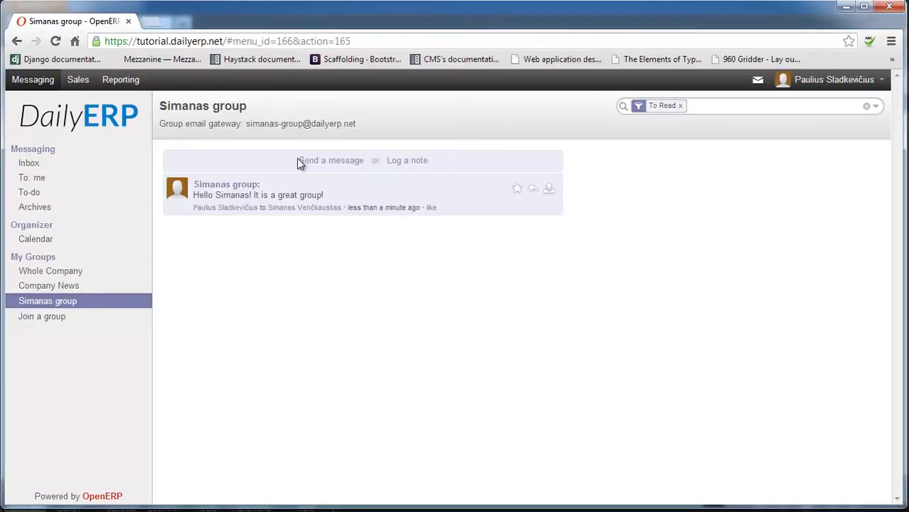
Switch to the second user's session in Chrome, open "Tutorial lead" from the sales leads, and follow it.
click(77, 79)
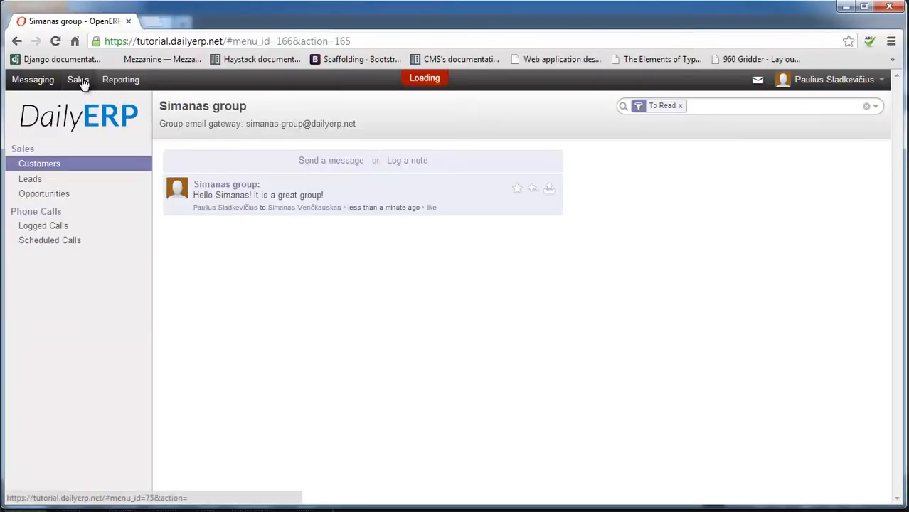
click(30, 180)
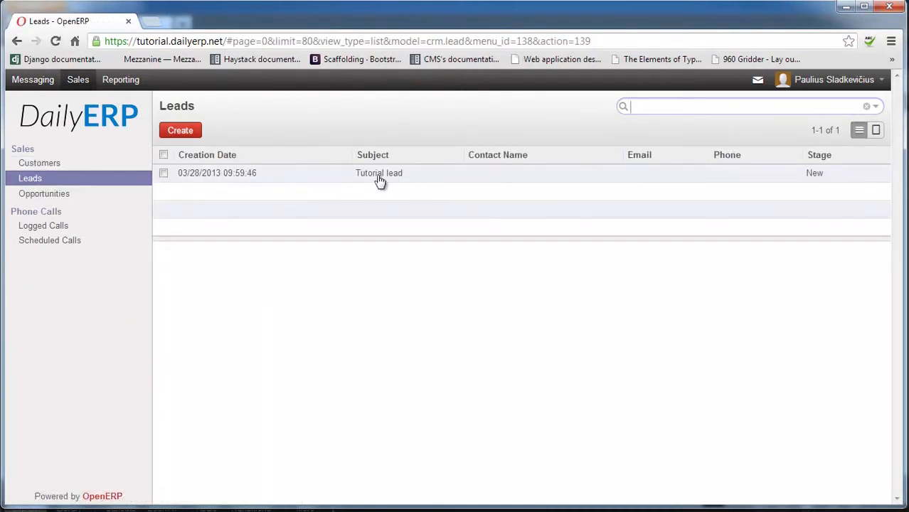
click(239, 176)
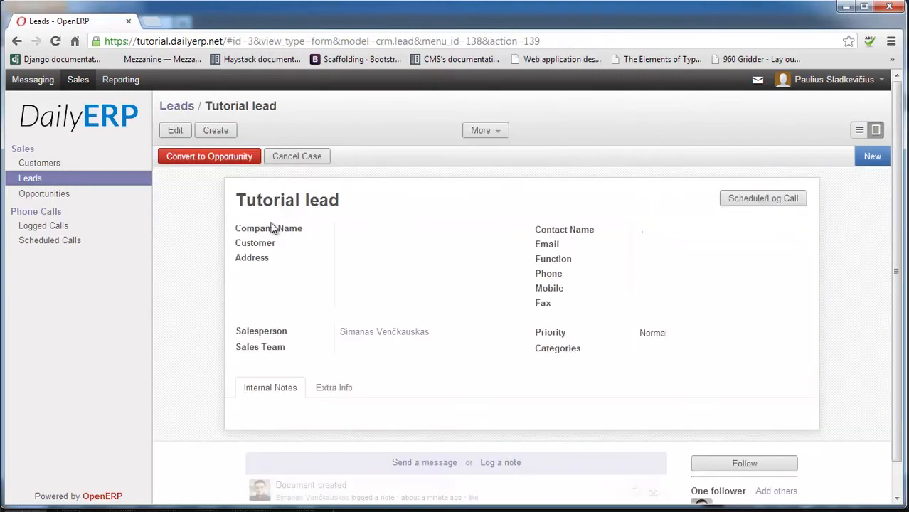
scroll(435, 441, down, 1)
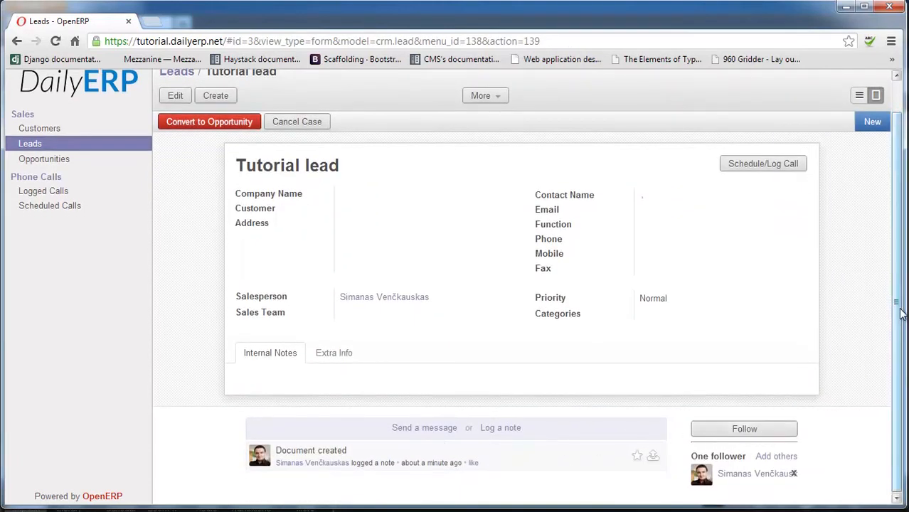
scroll(900, 313, up, 1)
scroll(898, 256, down, 1)
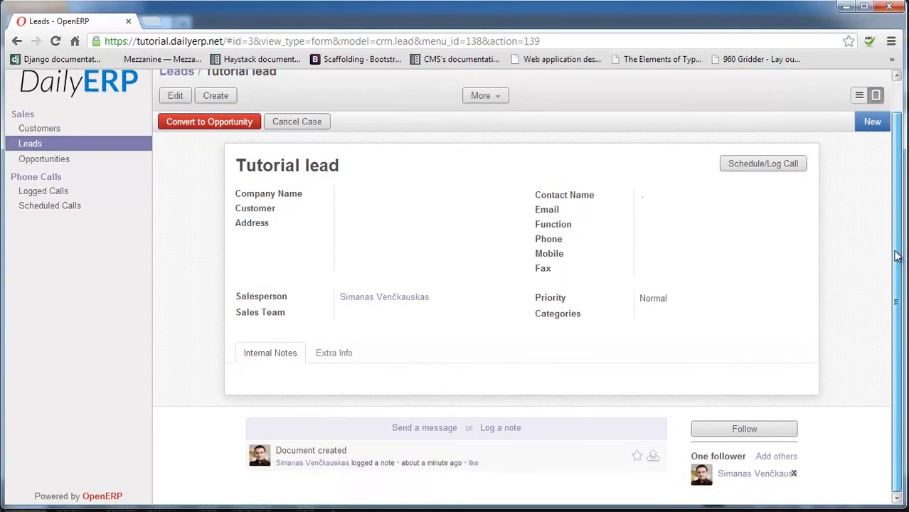
click(736, 430)
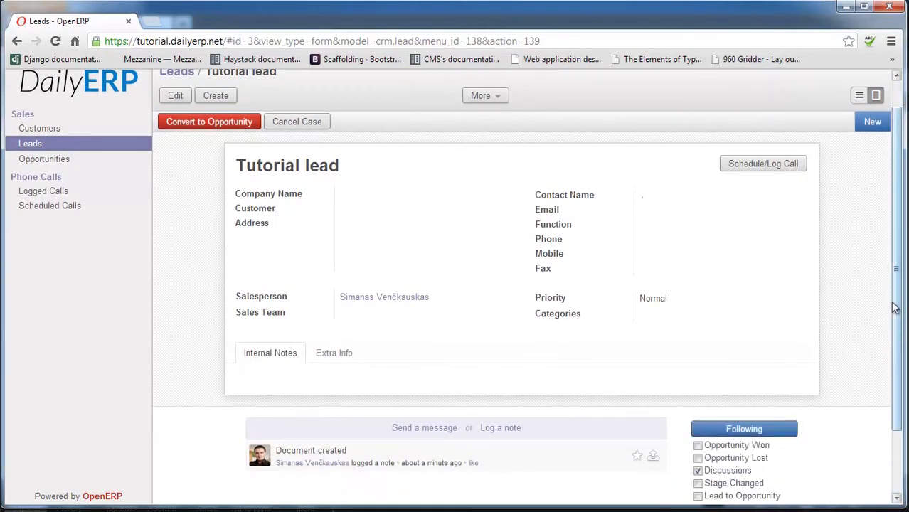
scroll(854, 342, down, 2)
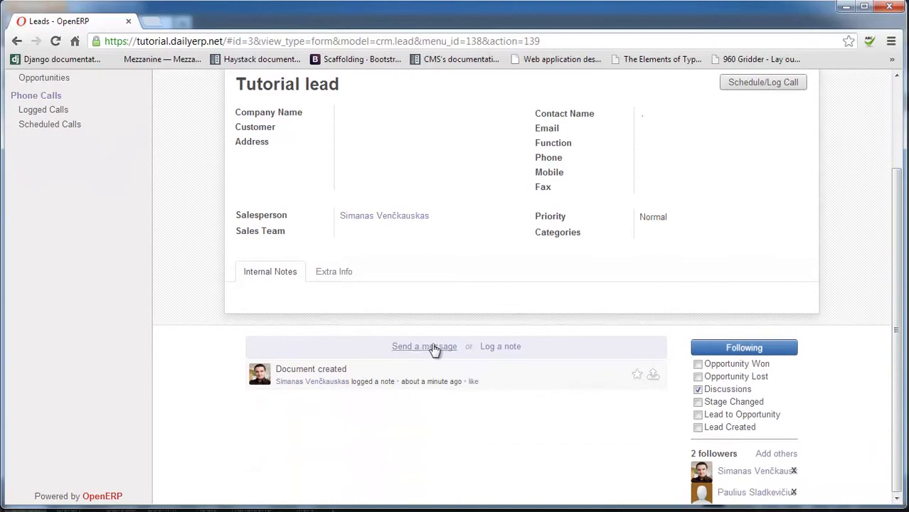
click(411, 347)
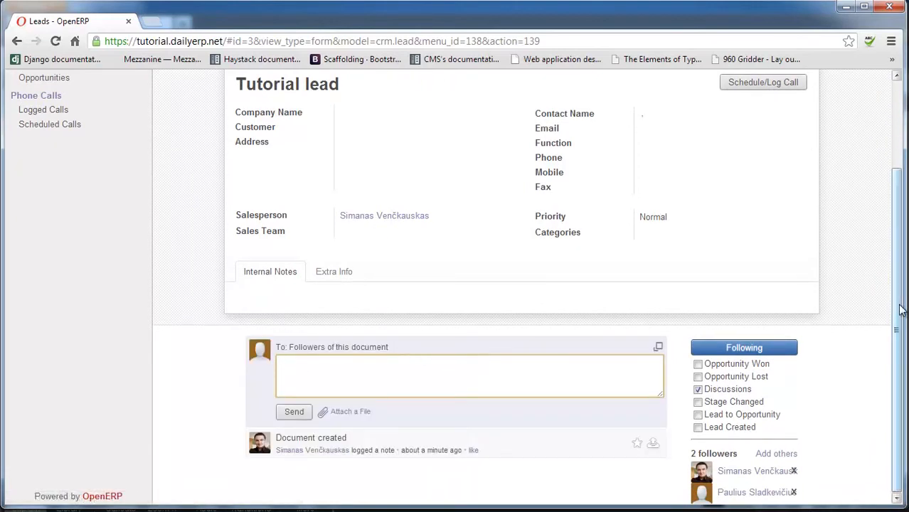
scroll(361, 209, up, 3)
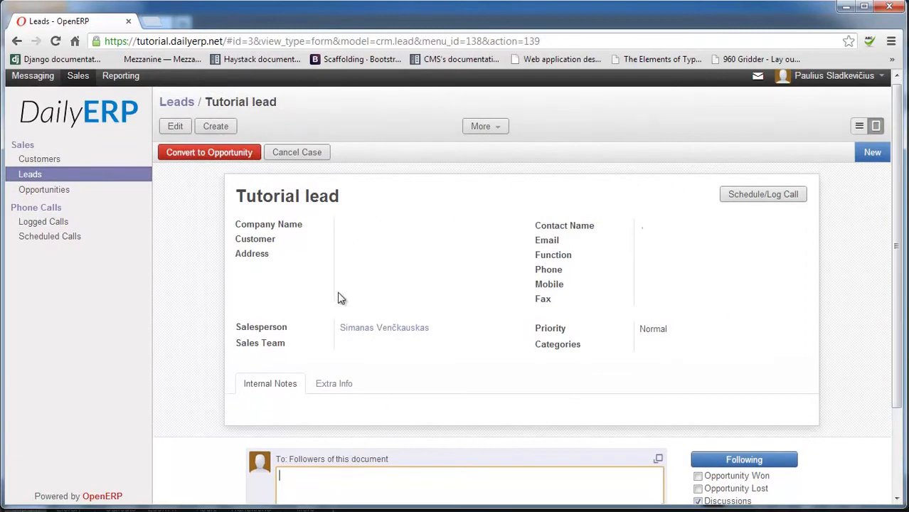
scroll(256, 447, down, 2)
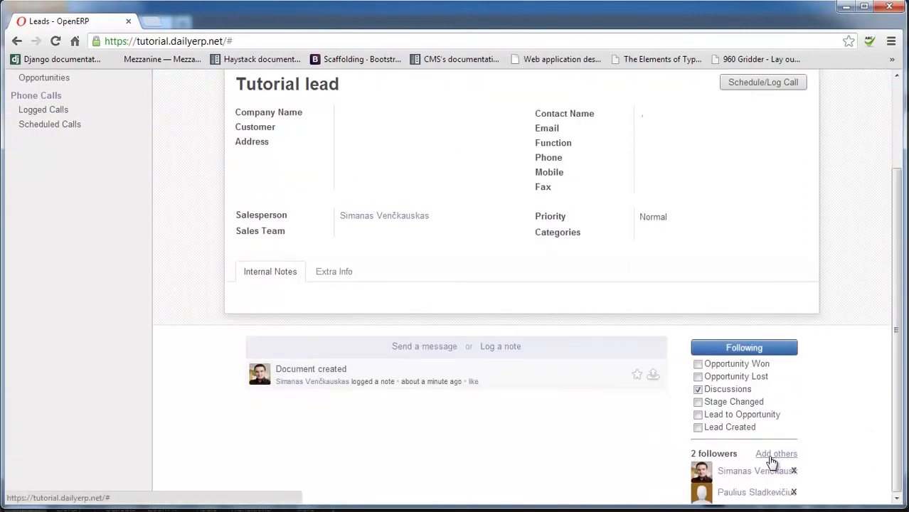
Examine the invitation form for adding other followers to the lead, and close it without adding anyone.
click(774, 456)
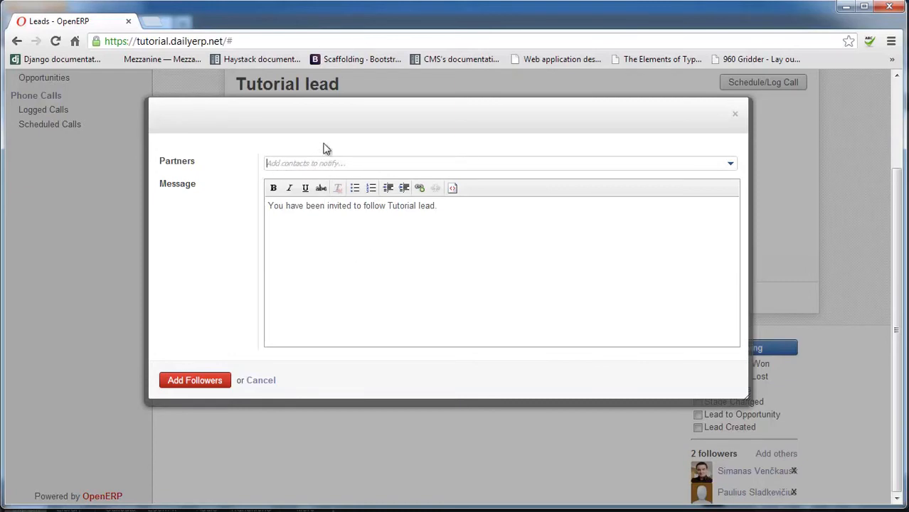
drag(355, 116, 451, 159)
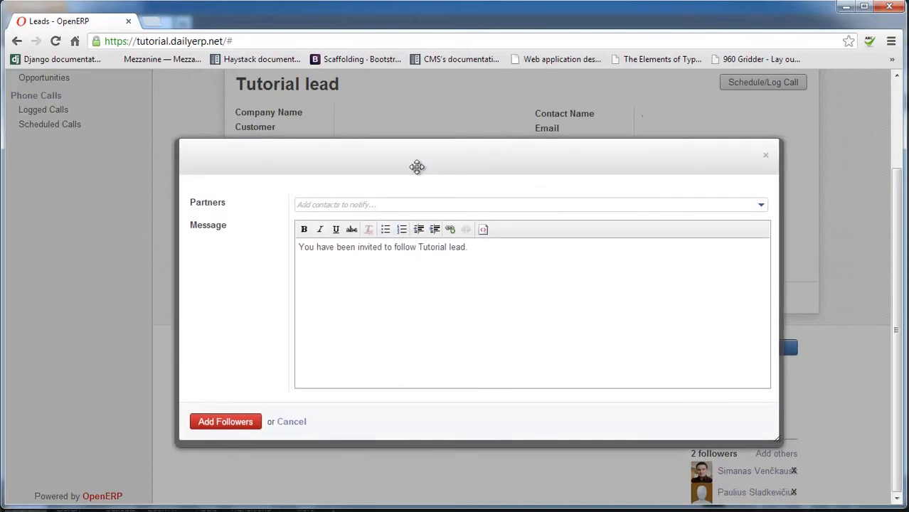
drag(416, 166, 388, 194)
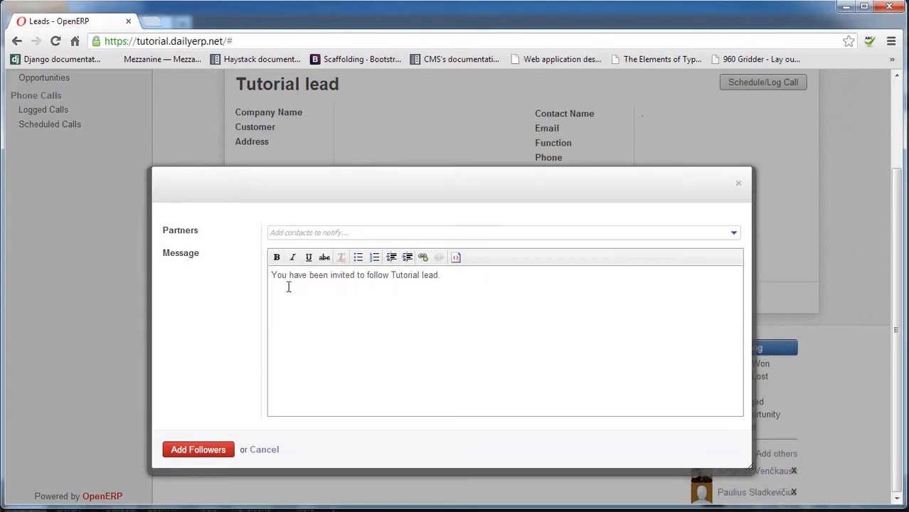
click(739, 183)
scroll(446, 421, down, 1)
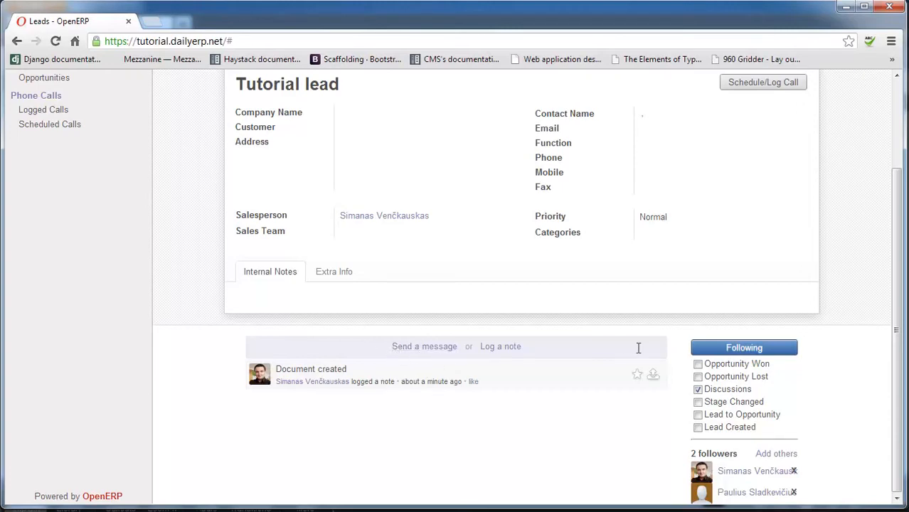
Send the message "Great lead!" to the followers of the lead.
click(424, 349)
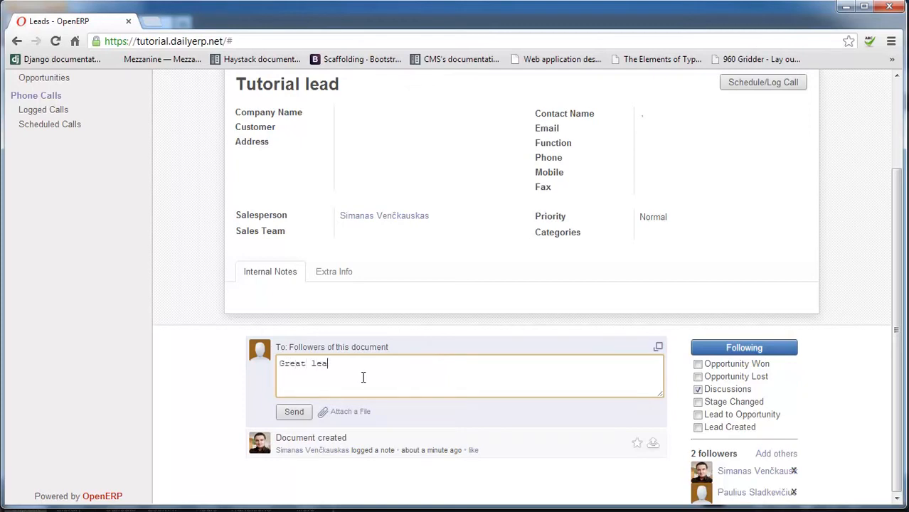
click(298, 413)
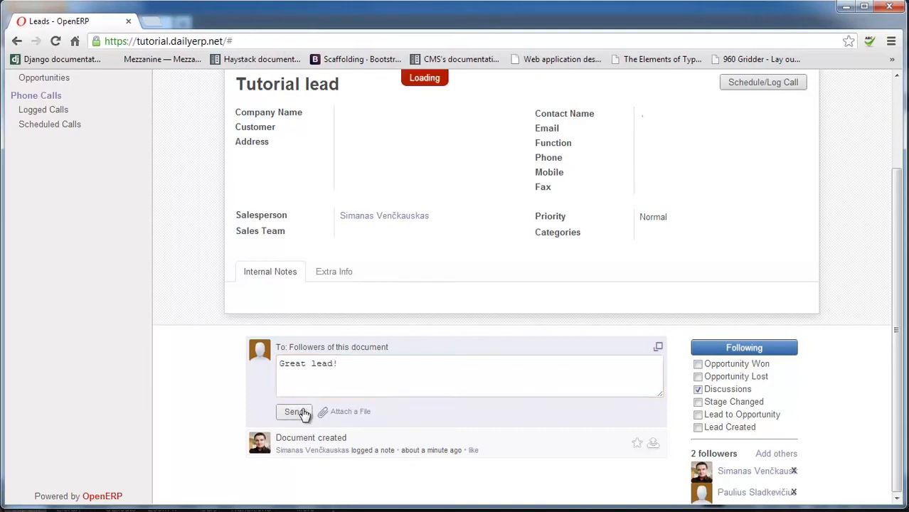
scroll(889, 309, up, 2)
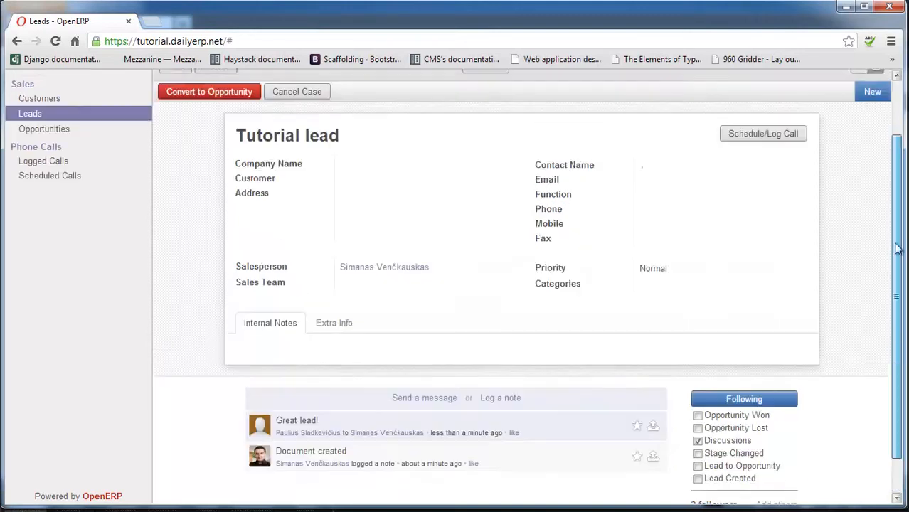
Review the lead's messages and followers, switch to the first user's session in Firefox, and read the "Great lead!" message in the inbox.
scroll(889, 284, down, 2)
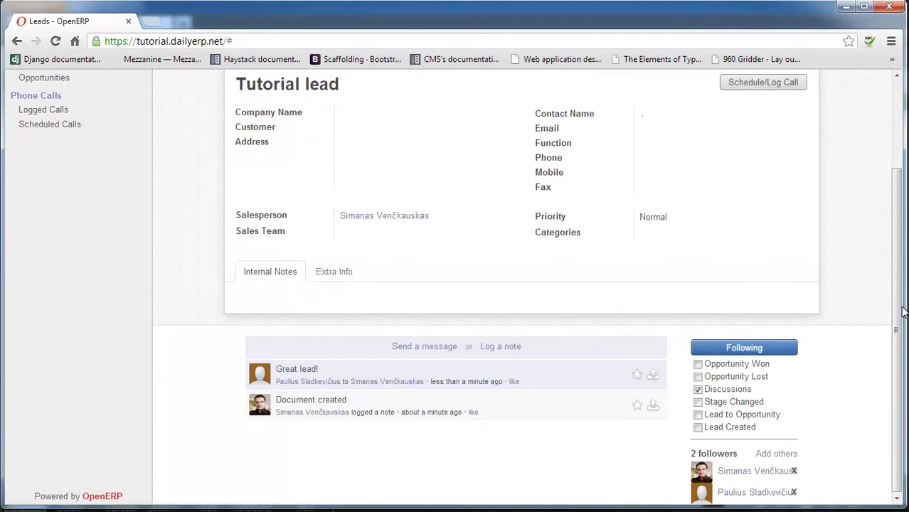
scroll(742, 389, up, 1)
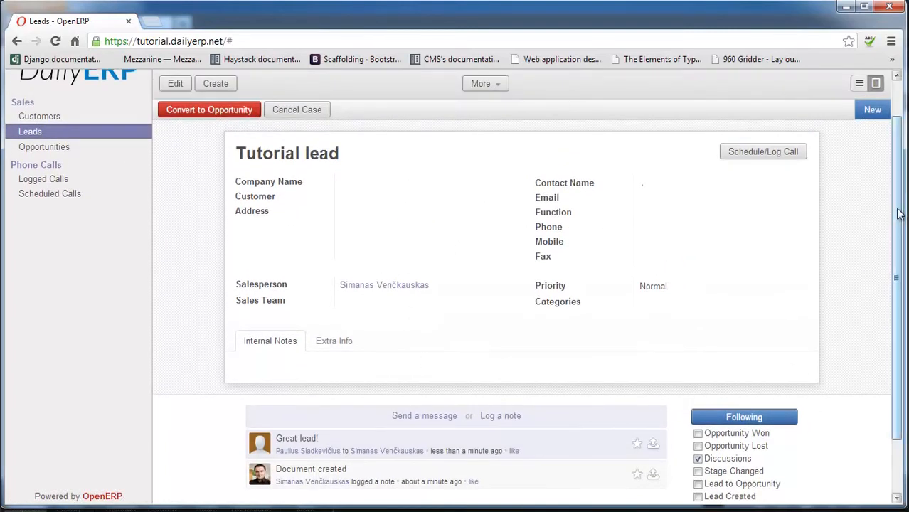
scroll(898, 214, down, 1)
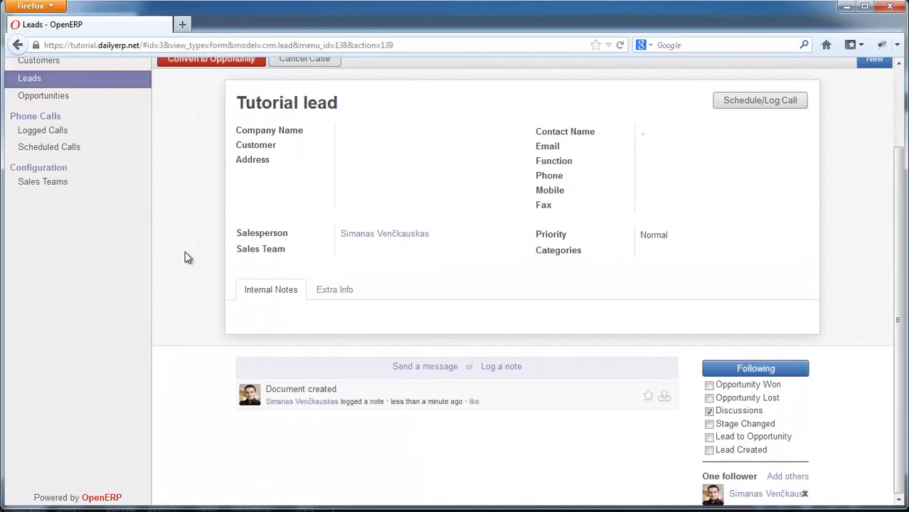
scroll(184, 258, up, 2)
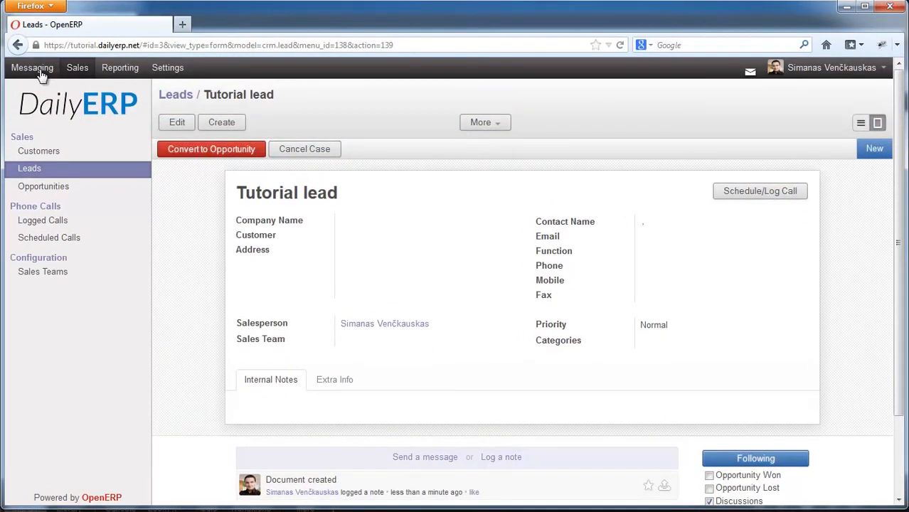
click(34, 69)
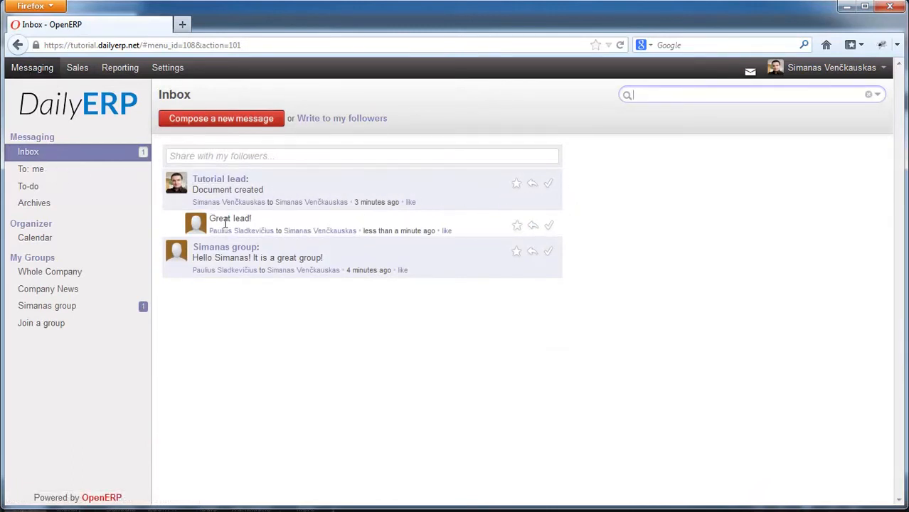
drag(209, 218, 251, 219)
click(262, 223)
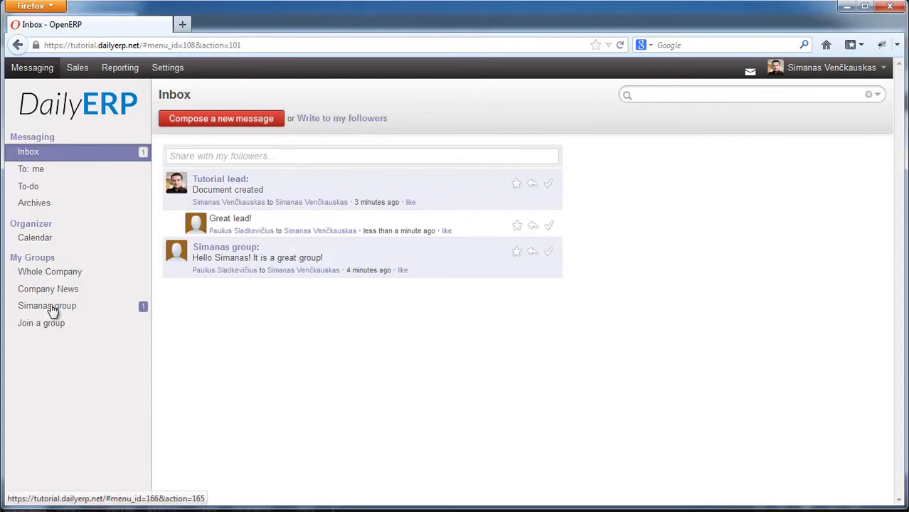
Check the joined group's unread messages, return to the inbox, and review the message history of "Tutorial lead" in the sales leads.
click(78, 311)
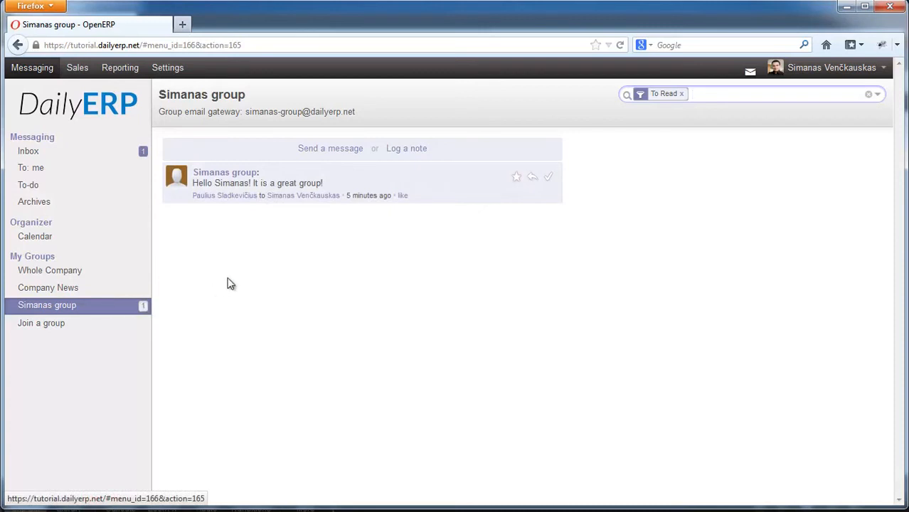
click(45, 153)
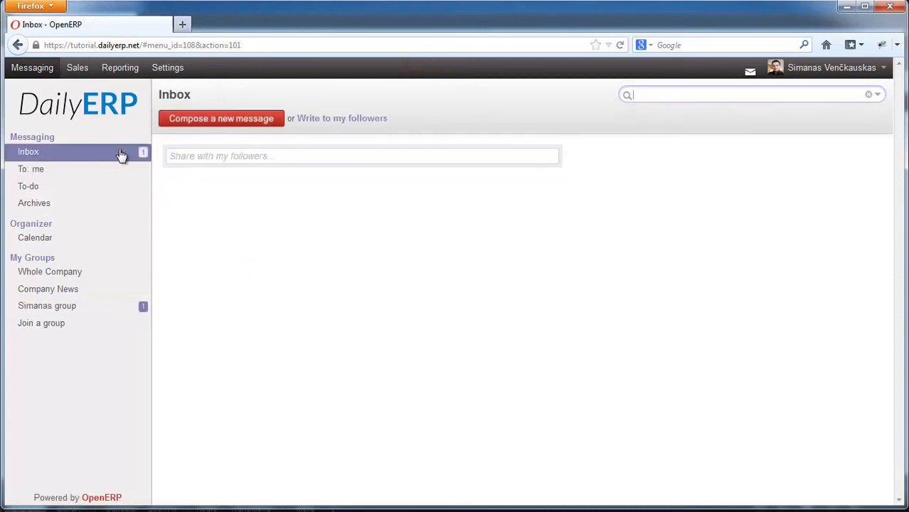
click(79, 75)
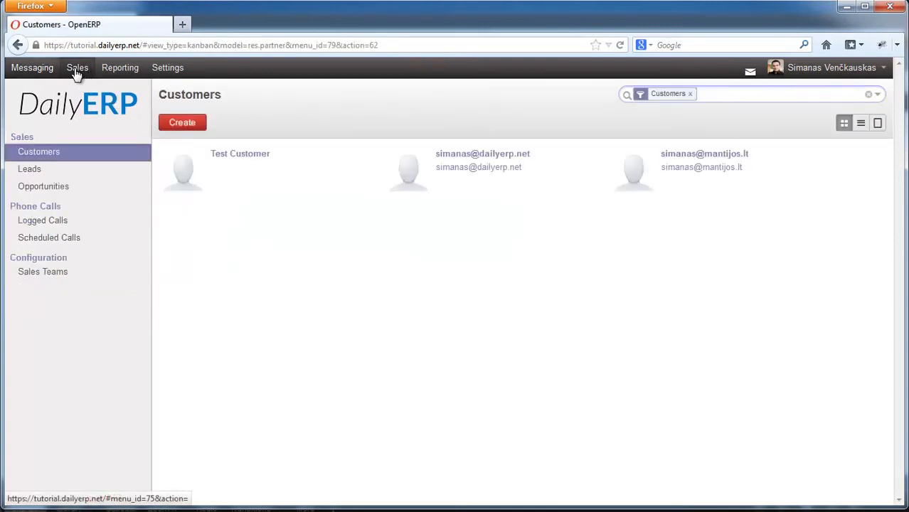
click(23, 171)
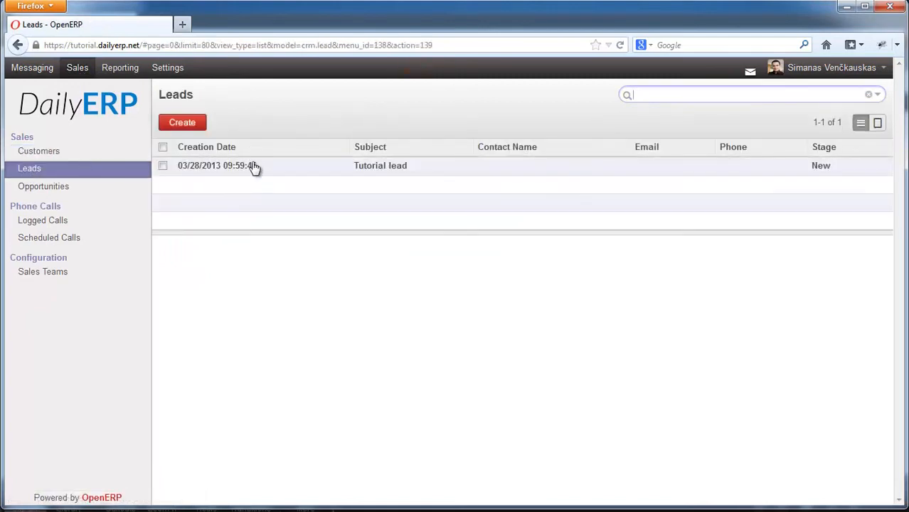
click(242, 174)
scroll(443, 366, down, 3)
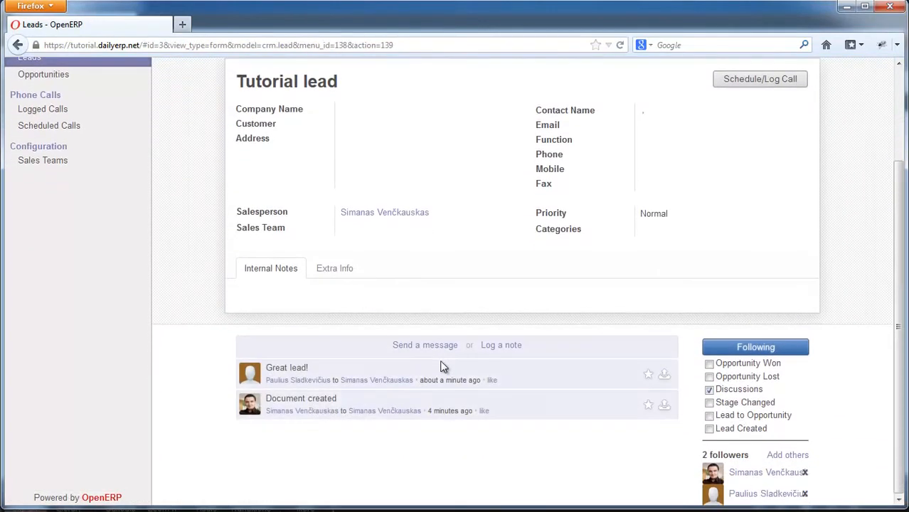
scroll(385, 396, up, 3)
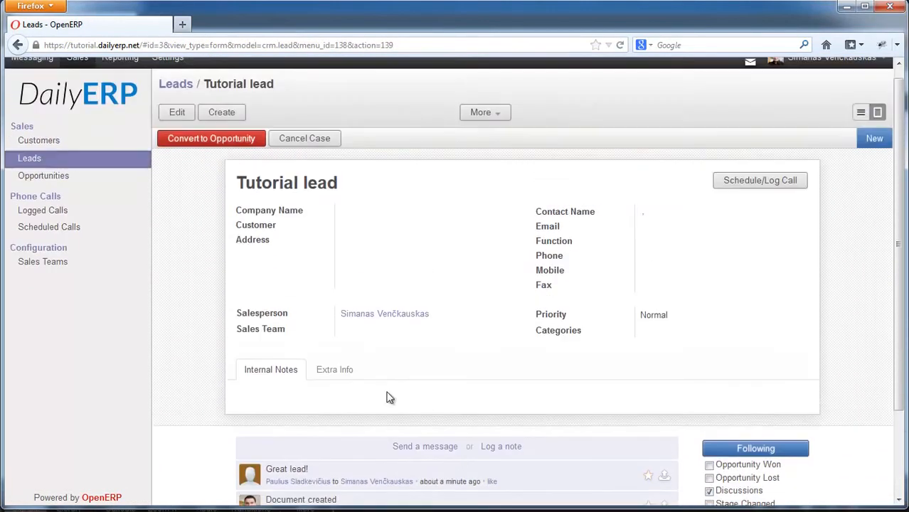
In the messaging inbox, toggle the group message's to-do star on and off, and mark the message as read.
click(30, 71)
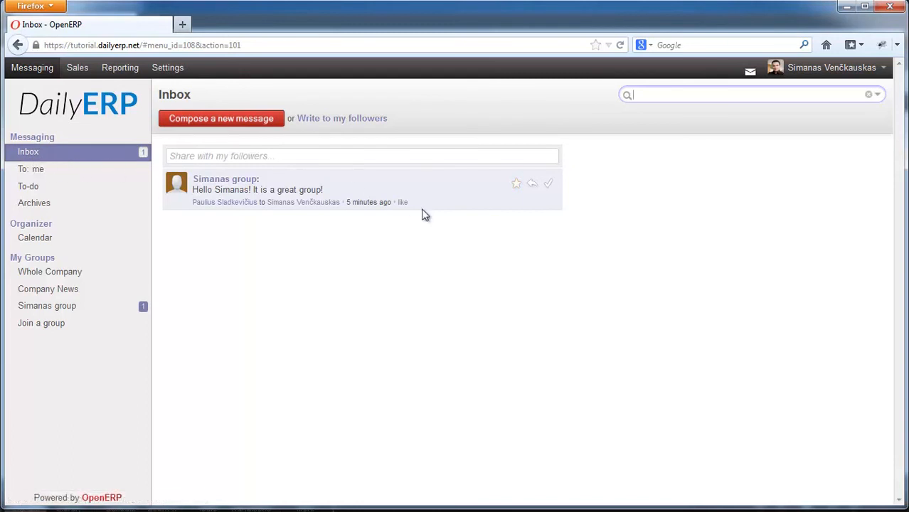
click(515, 186)
click(517, 185)
click(549, 184)
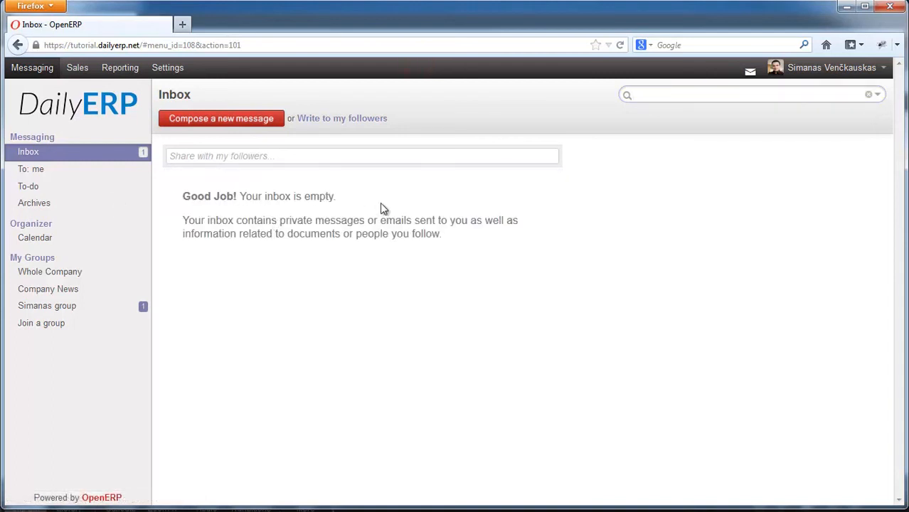
Read the notice shown in the inbox and reload the page to refresh the unread counters.
drag(335, 196, 313, 202)
click(315, 199)
drag(340, 197, 243, 197)
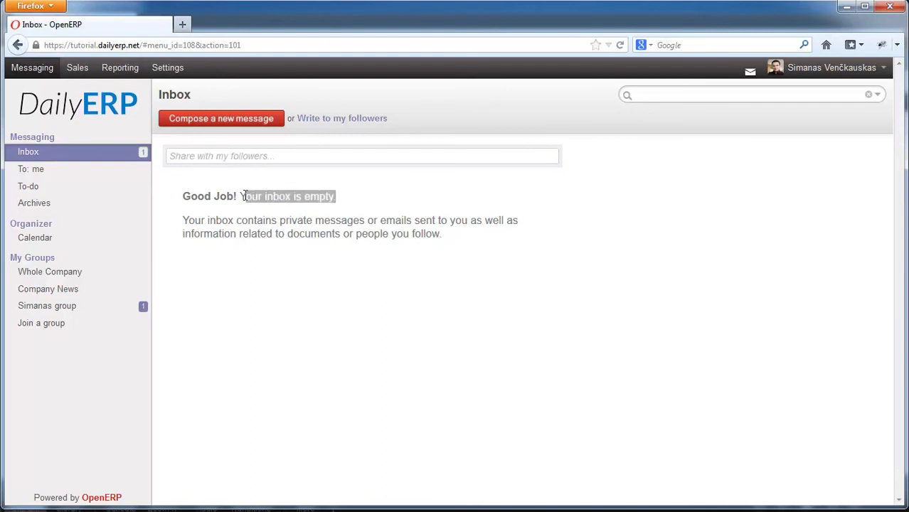
click(254, 197)
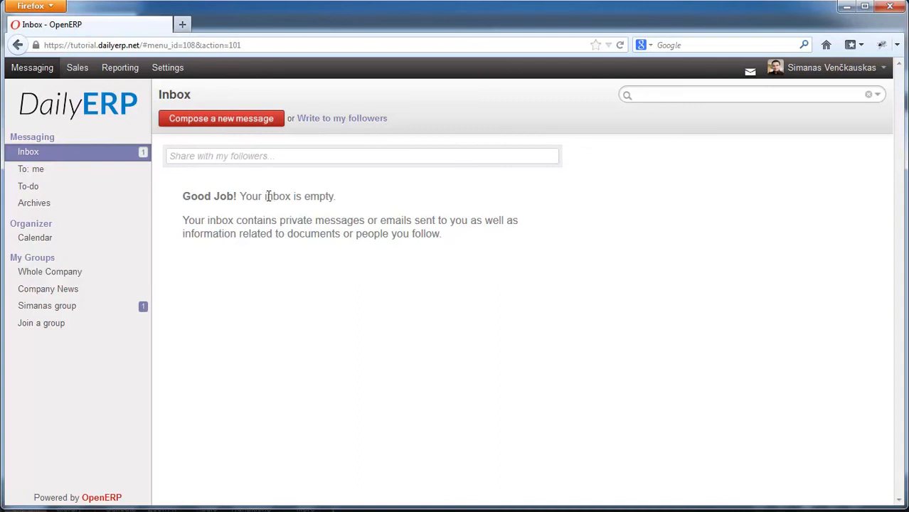
drag(266, 196, 289, 197)
click(293, 197)
key(F5)
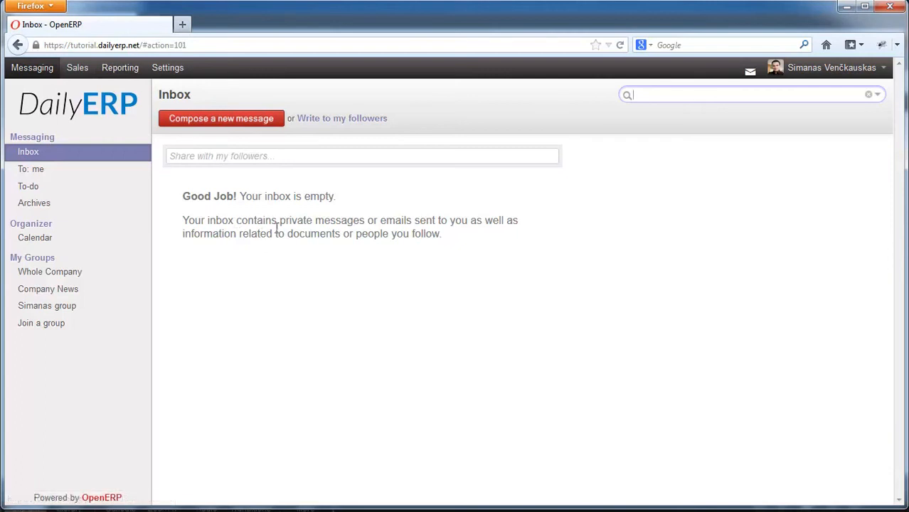
Open "Tutorial lead" from the sales leads and open the form for logging a note that is not sent to followers.
click(77, 69)
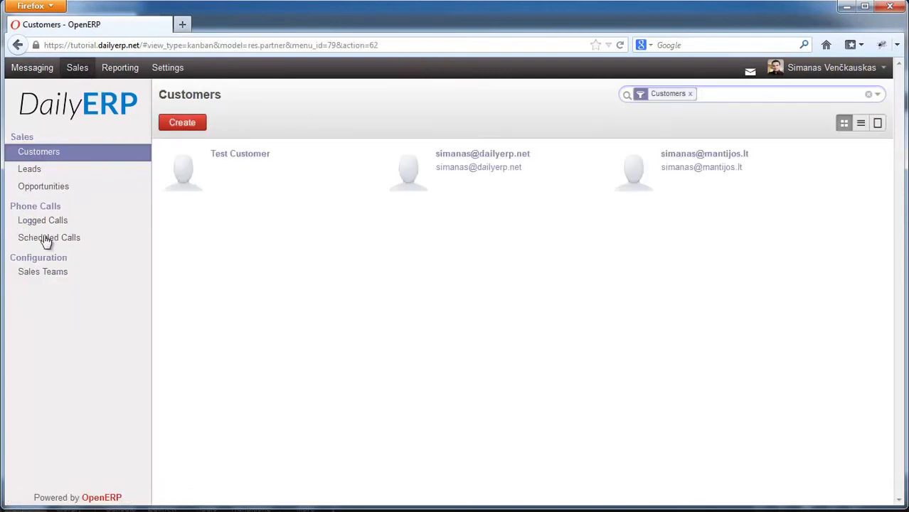
click(21, 170)
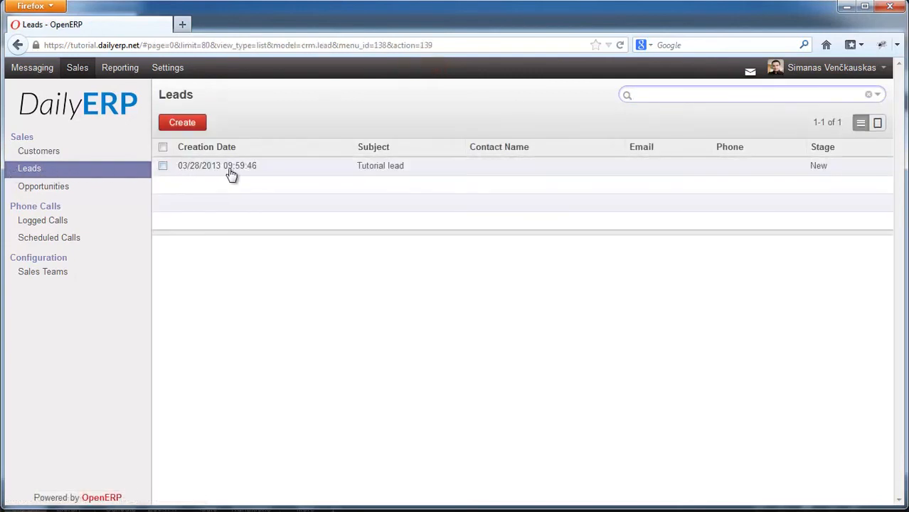
click(236, 172)
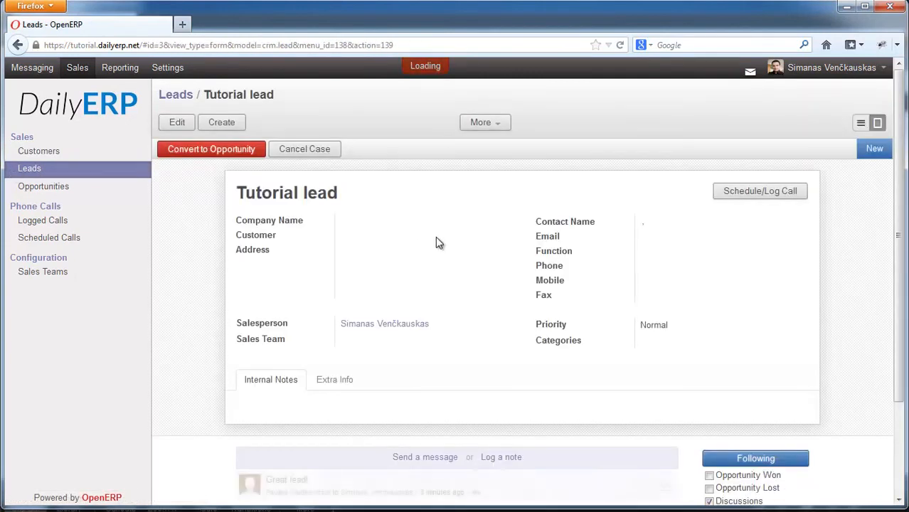
scroll(899, 154, down, 3)
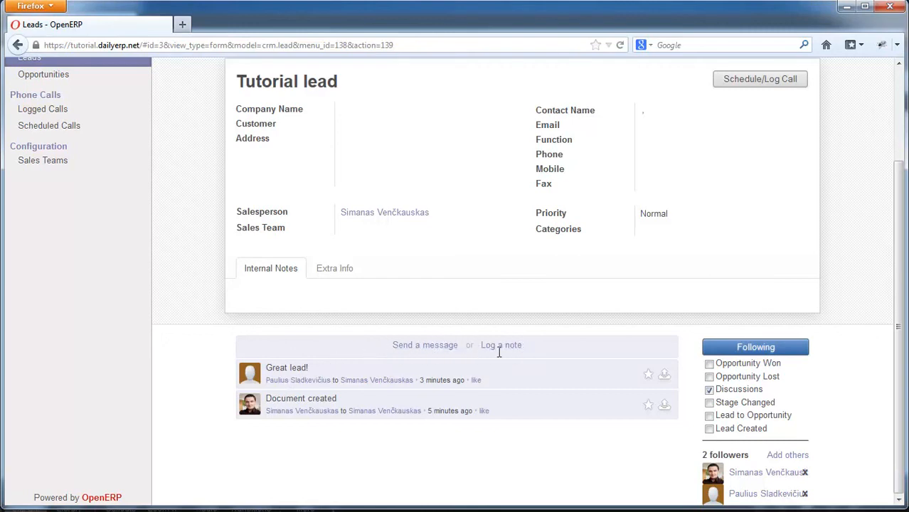
scroll(527, 369, up, 3)
scroll(528, 371, down, 2)
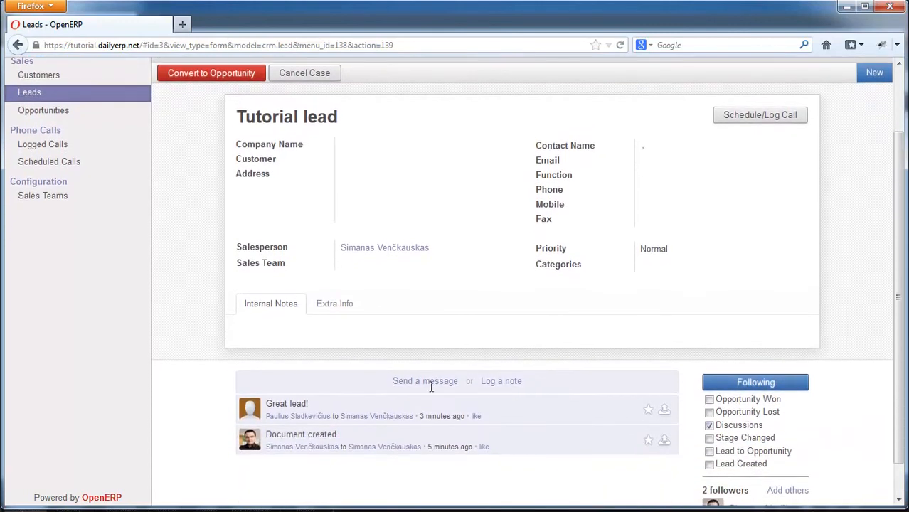
click(499, 382)
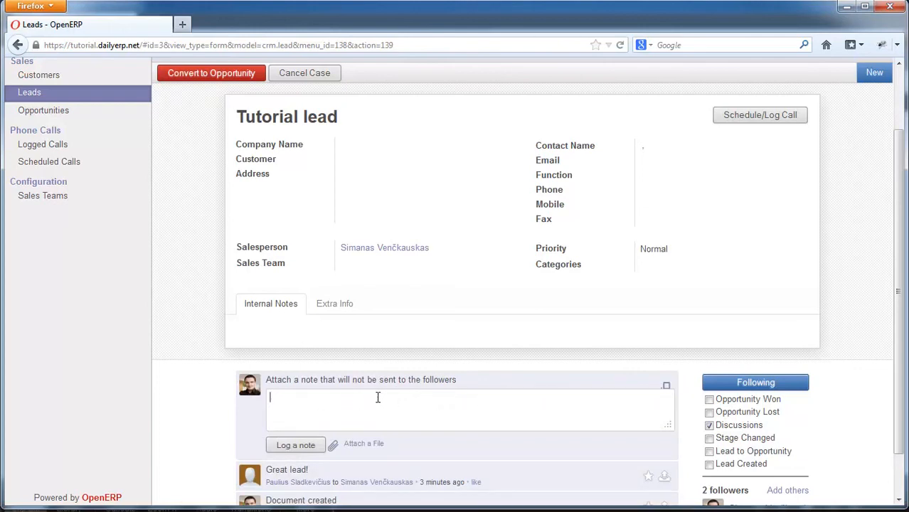
Examine the lead's details and stage, the empty note form, the message history, and the following options and follower list.
scroll(349, 399, up, 2)
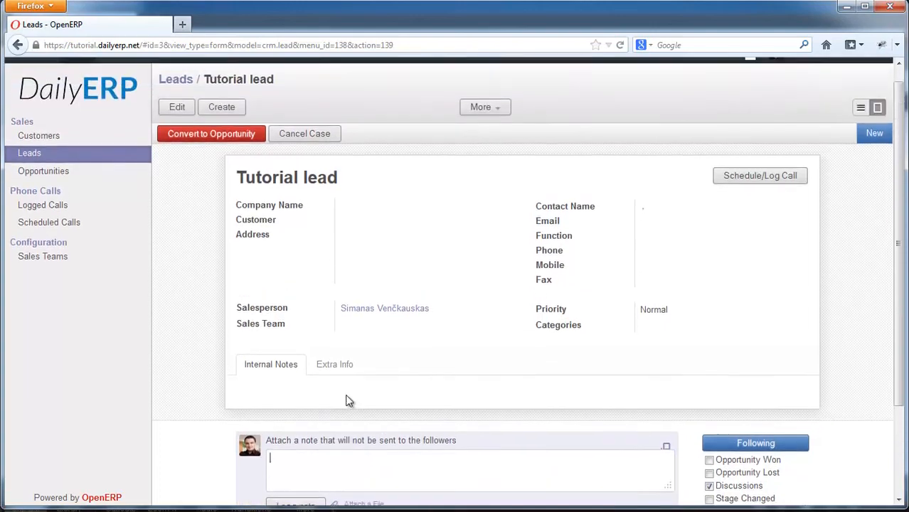
scroll(359, 419, down, 3)
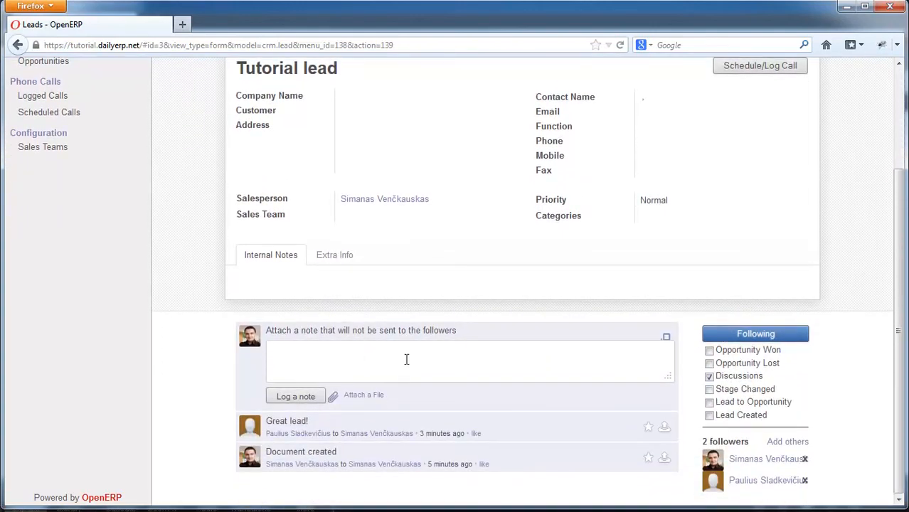
scroll(423, 354, up, 3)
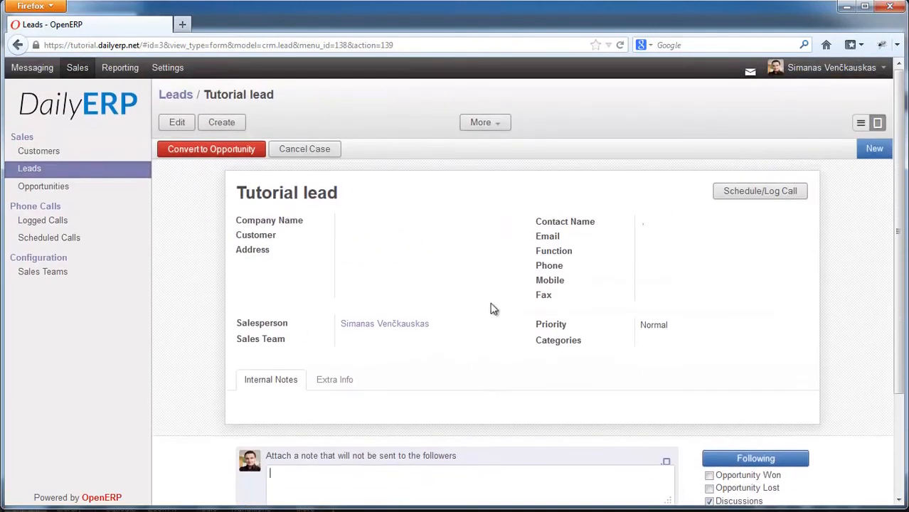
scroll(490, 308, down, 2)
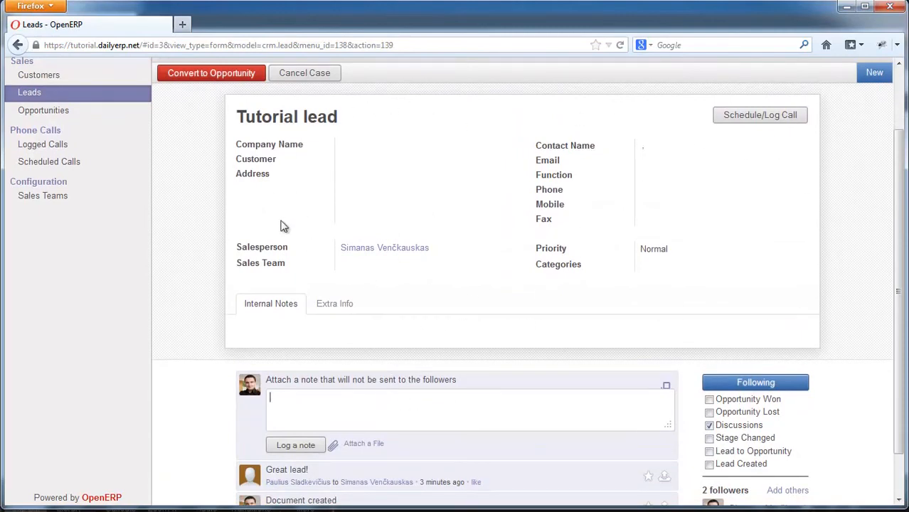
scroll(498, 227, up, 2)
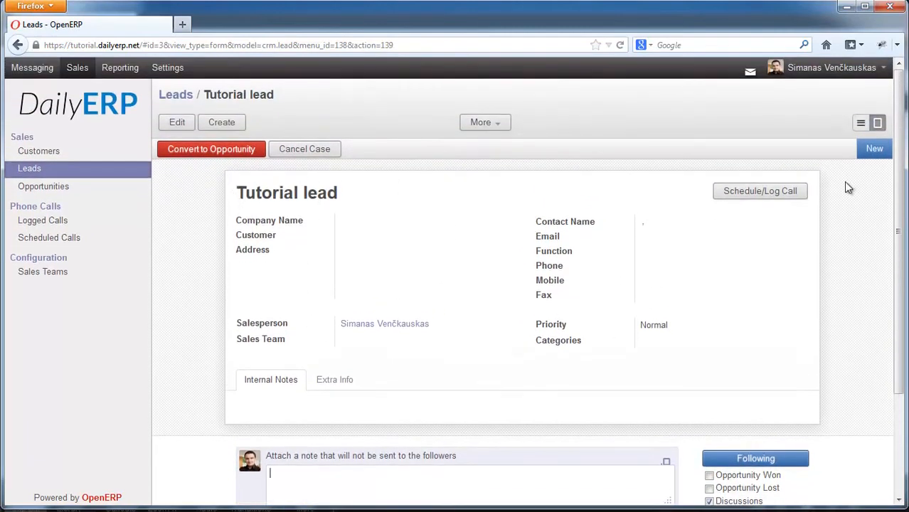
scroll(313, 331, down, 3)
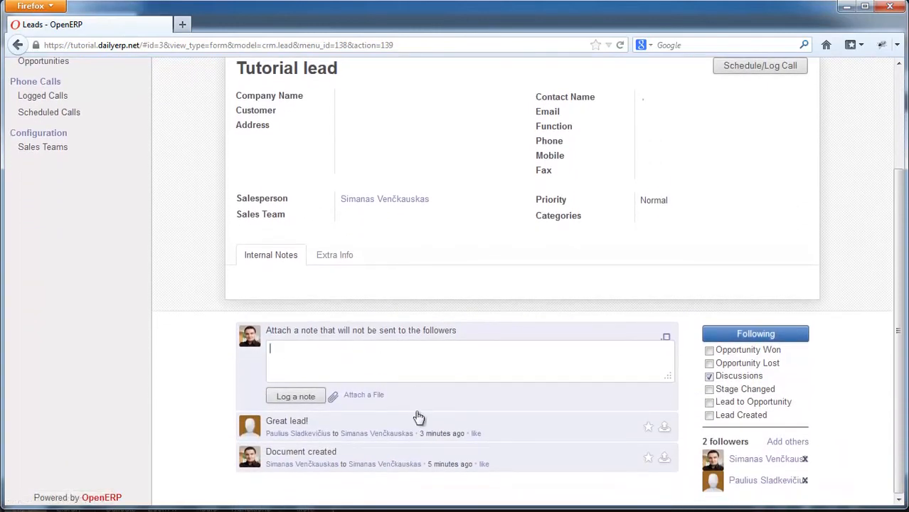
click(435, 348)
scroll(580, 373, up, 3)
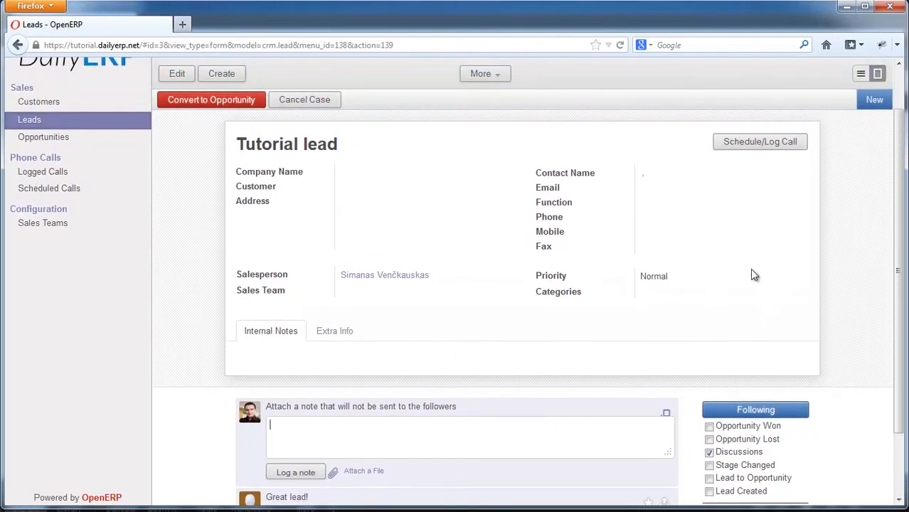
scroll(659, 317, down, 3)
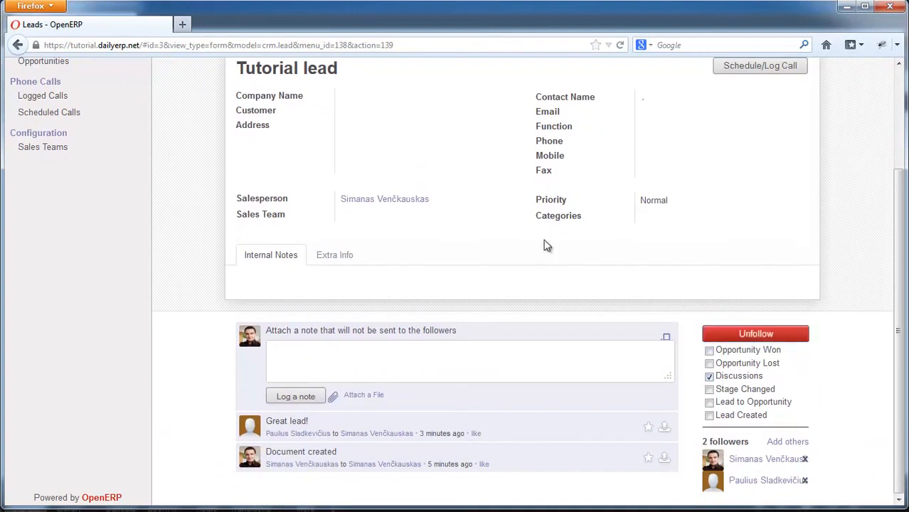
scroll(741, 286, up, 2)
scroll(741, 286, up, 1)
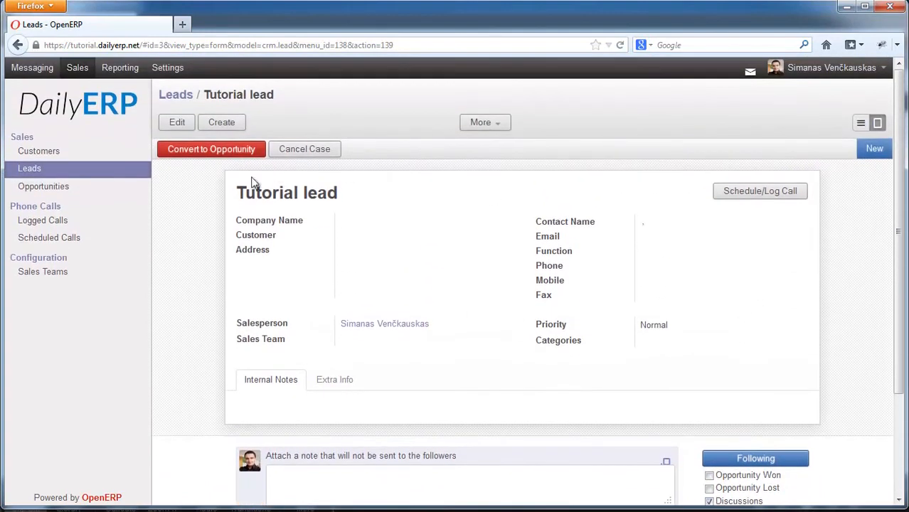
scroll(743, 249, down, 3)
scroll(741, 248, up, 3)
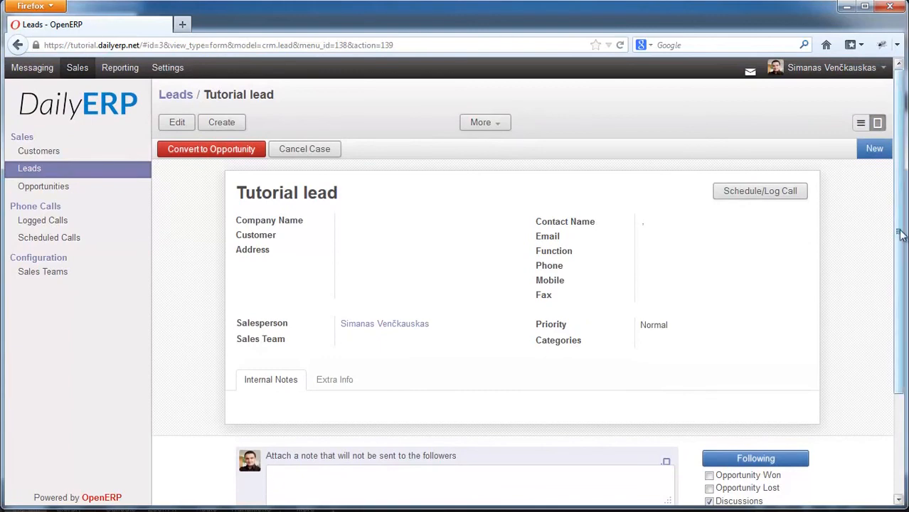
drag(900, 231, 900, 249)
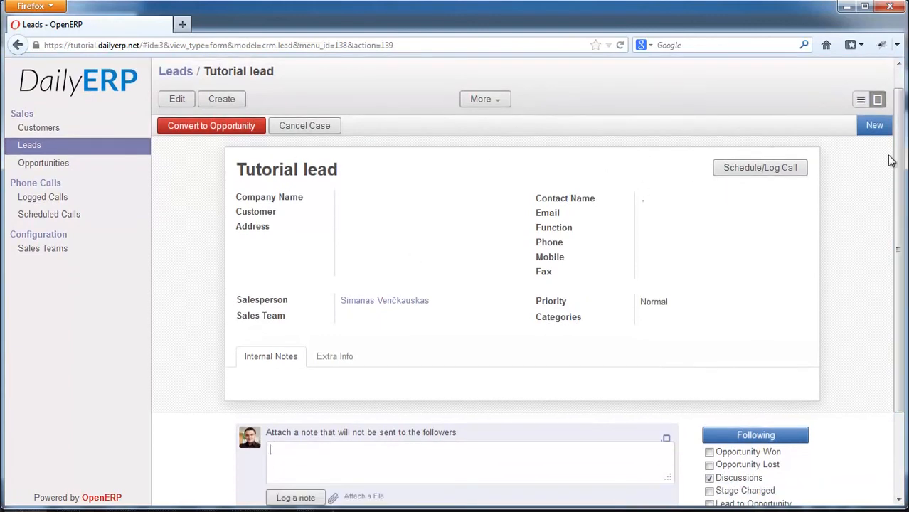
scroll(891, 160, down, 3)
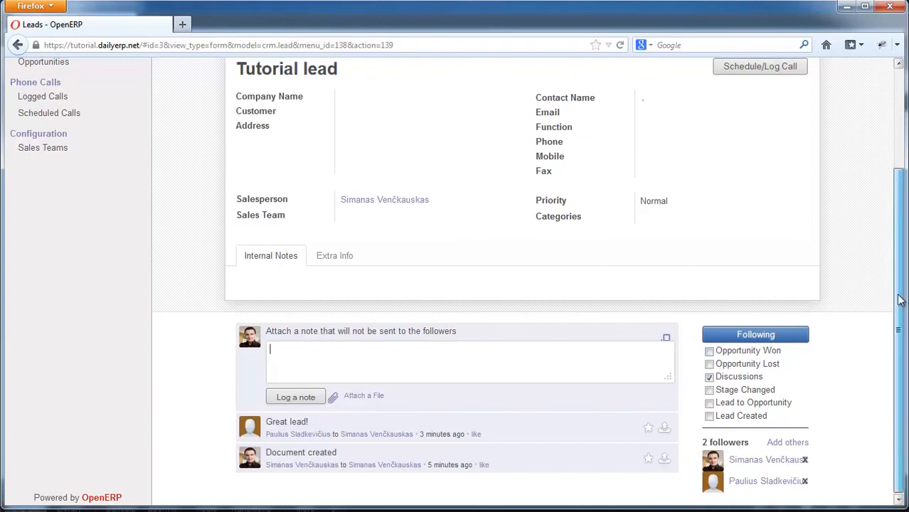
Review the lead's available actions and contact fields together with the internal note form and follower subscriptions beneath the record.
mouse_move(900, 299)
mouse_down()
mouse_move(900, 267)
mouse_move(899, 304)
mouse_up()
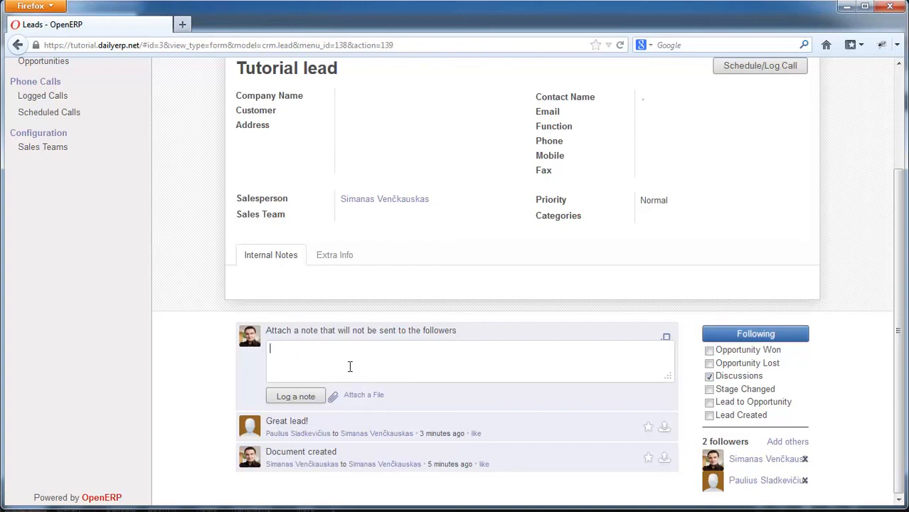
scroll(900, 342, up, 3)
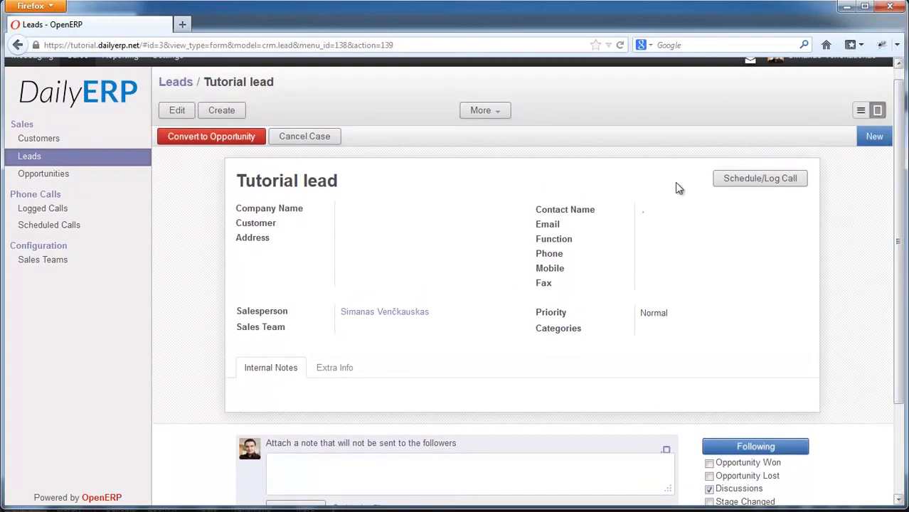
scroll(900, 341, down, 3)
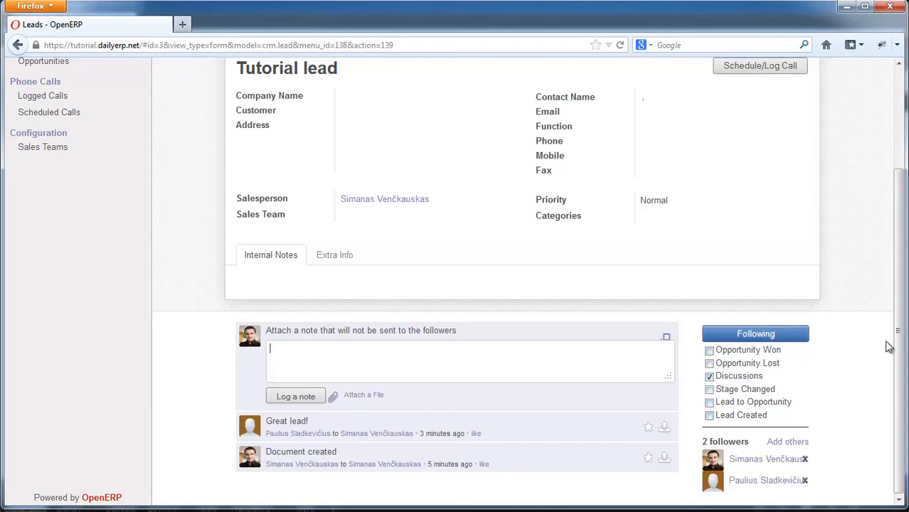
scroll(888, 347, up, 3)
scroll(783, 271, down, 3)
scroll(675, 193, up, 3)
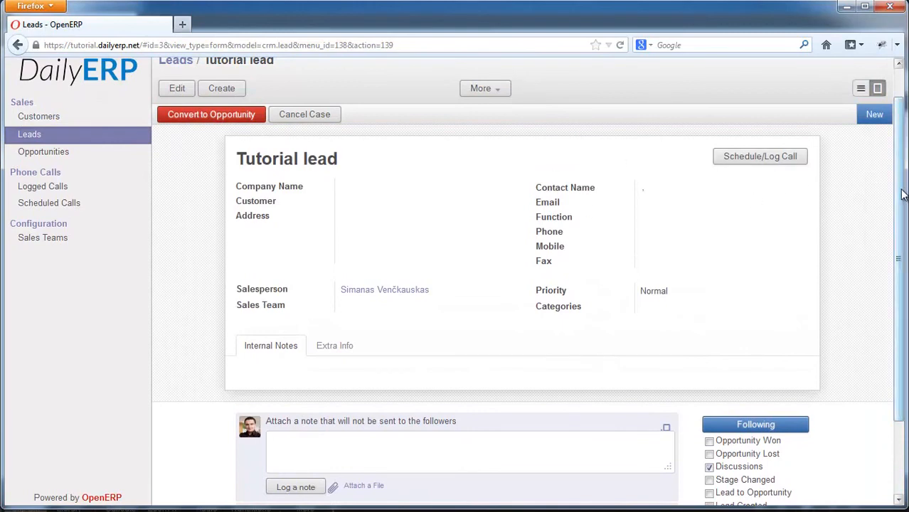
scroll(903, 292, down, 1)
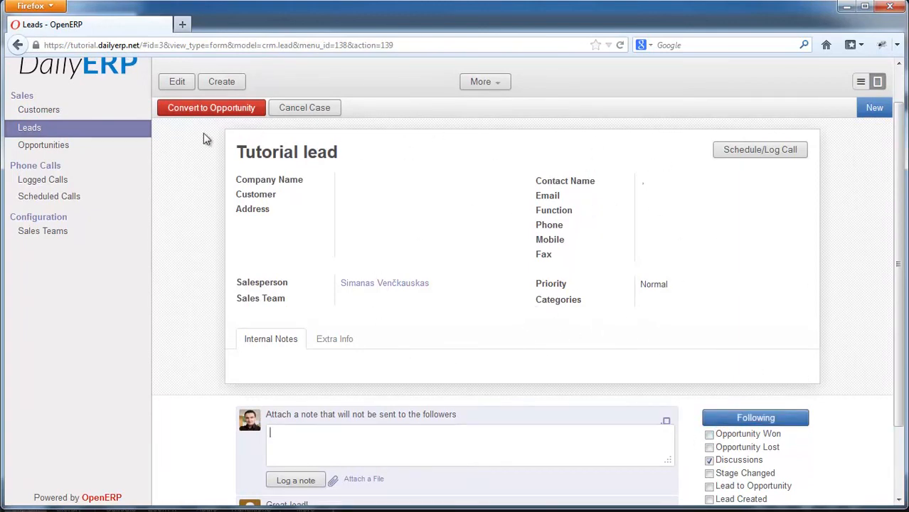
Dismiss the empty note form on "Tutorial lead" without logging a note and return to the lead's header.
drag(899, 223, 902, 246)
click(334, 270)
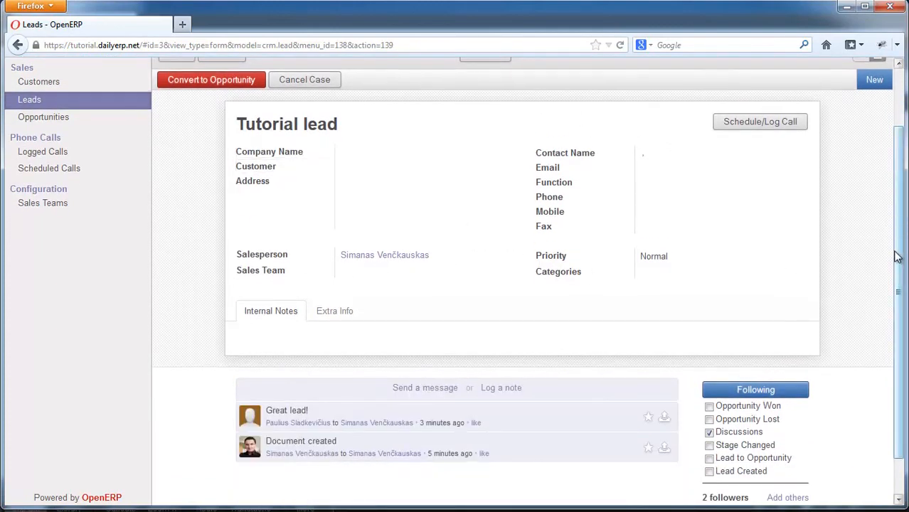
scroll(612, 129, up, 2)
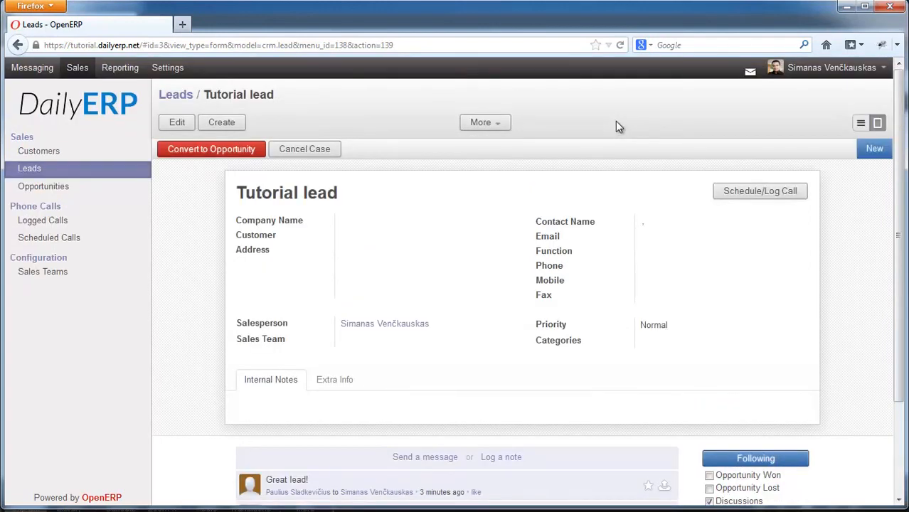